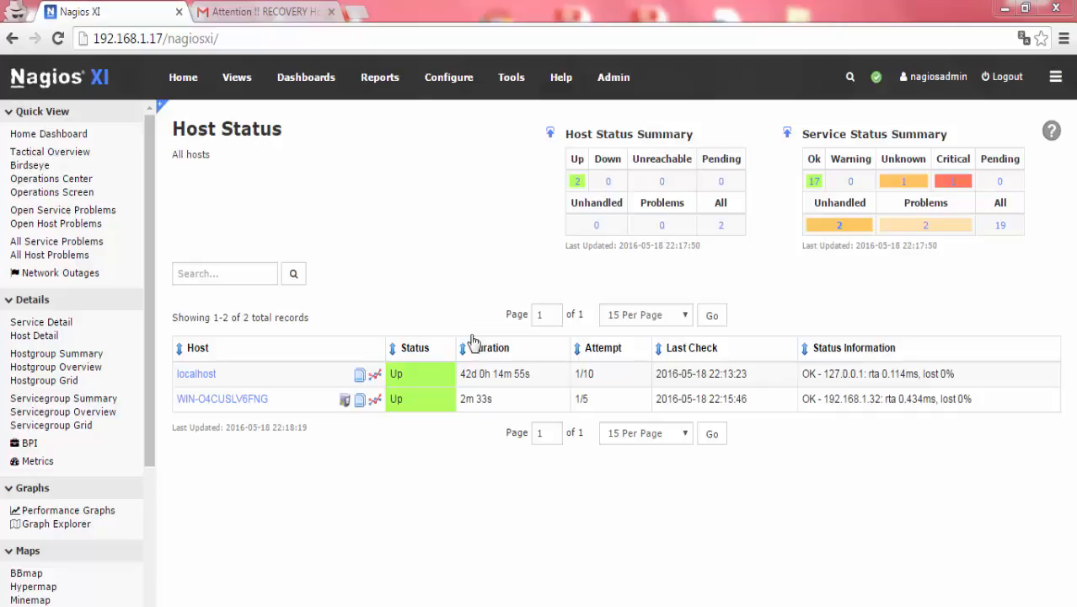
Start a new host group in the Core Config Manager
mouse_move(449, 77)
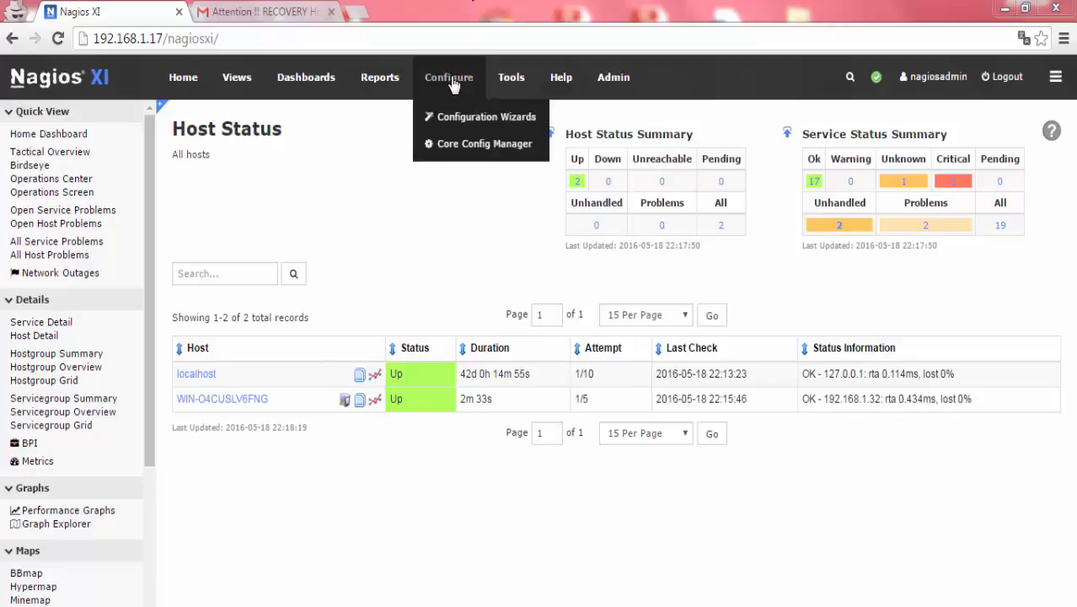
click(487, 152)
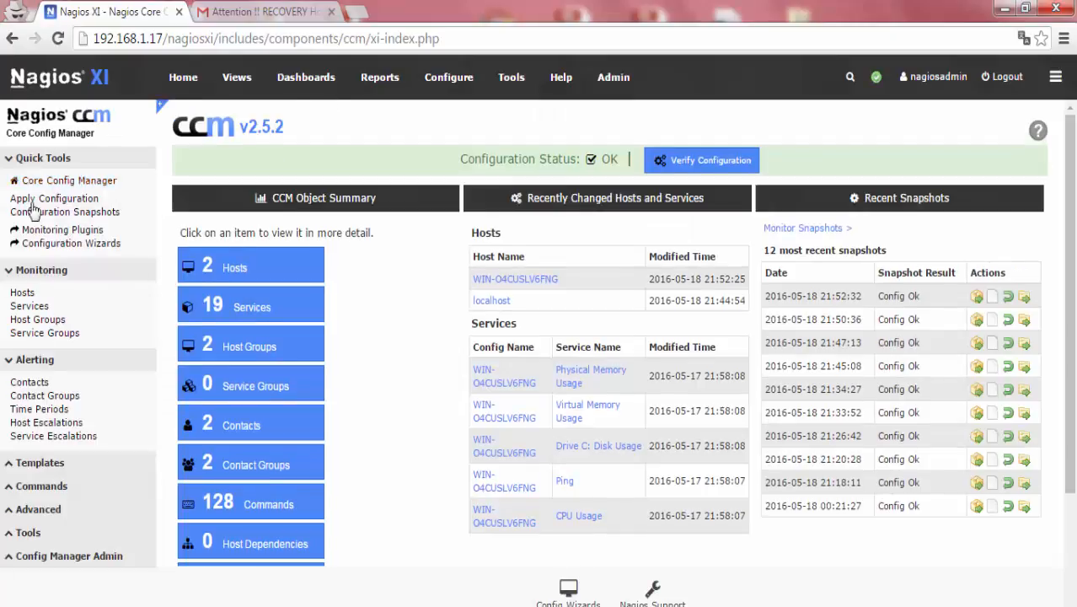
click(26, 324)
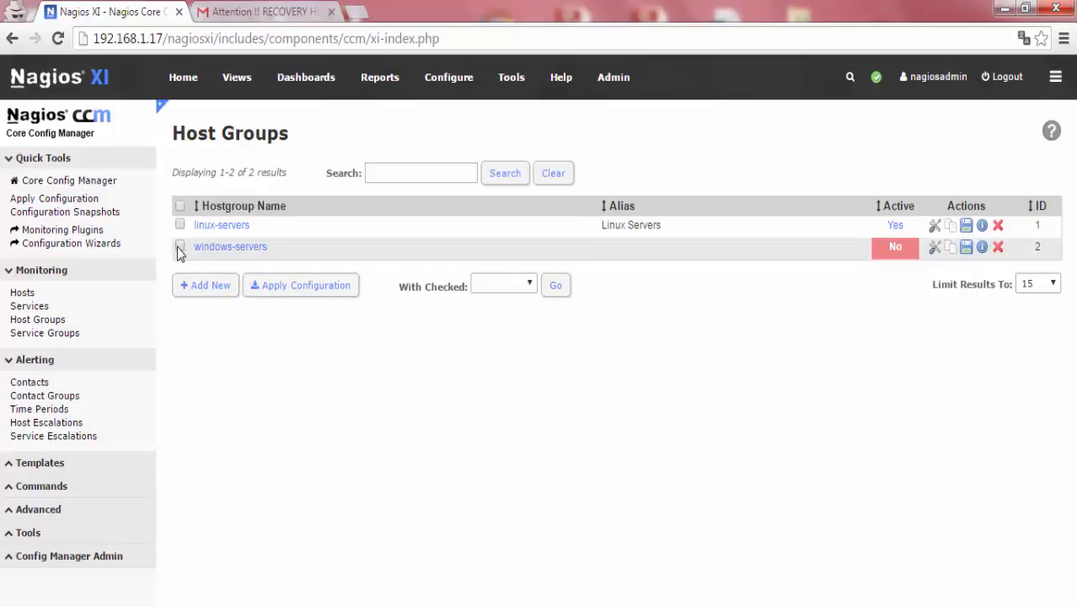
click(207, 285)
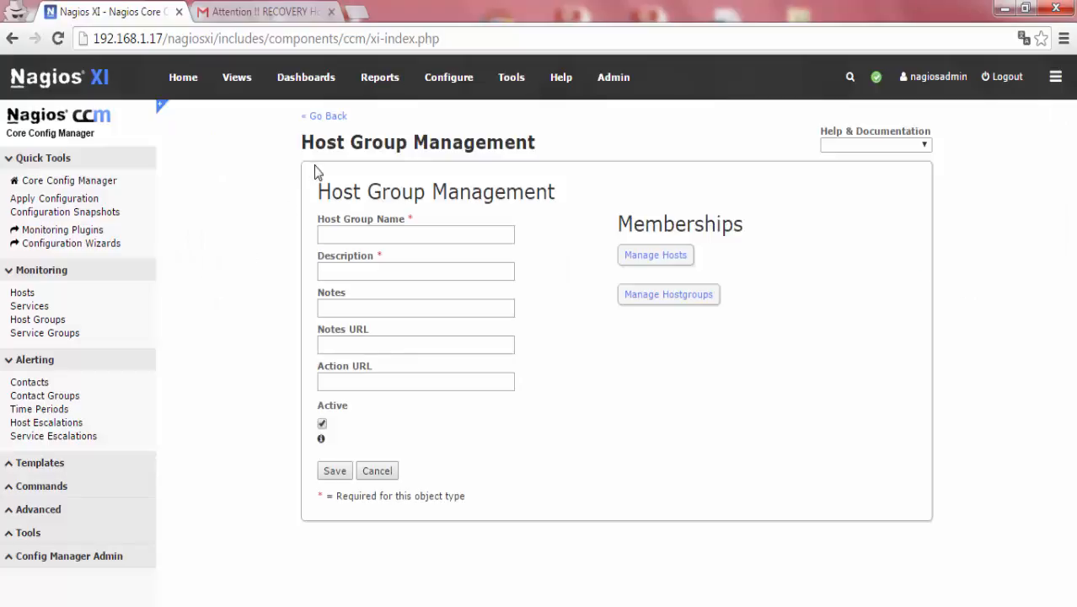
Name the host group Windows_Server and give it the description SERVER
click(391, 241)
text(S)
key(BackSpace)
text(Windows)
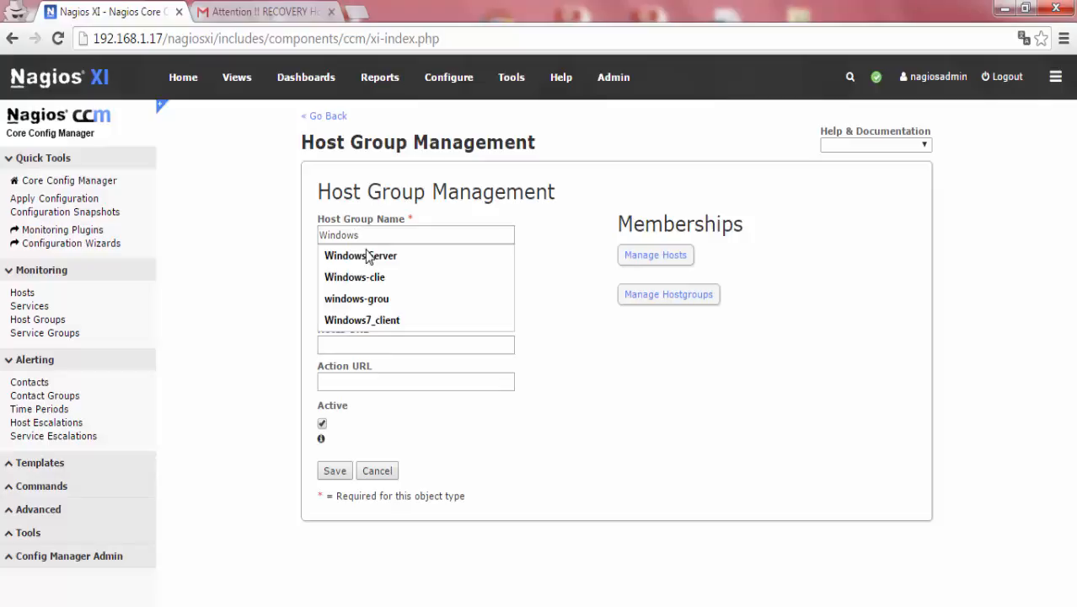
text(_Server)
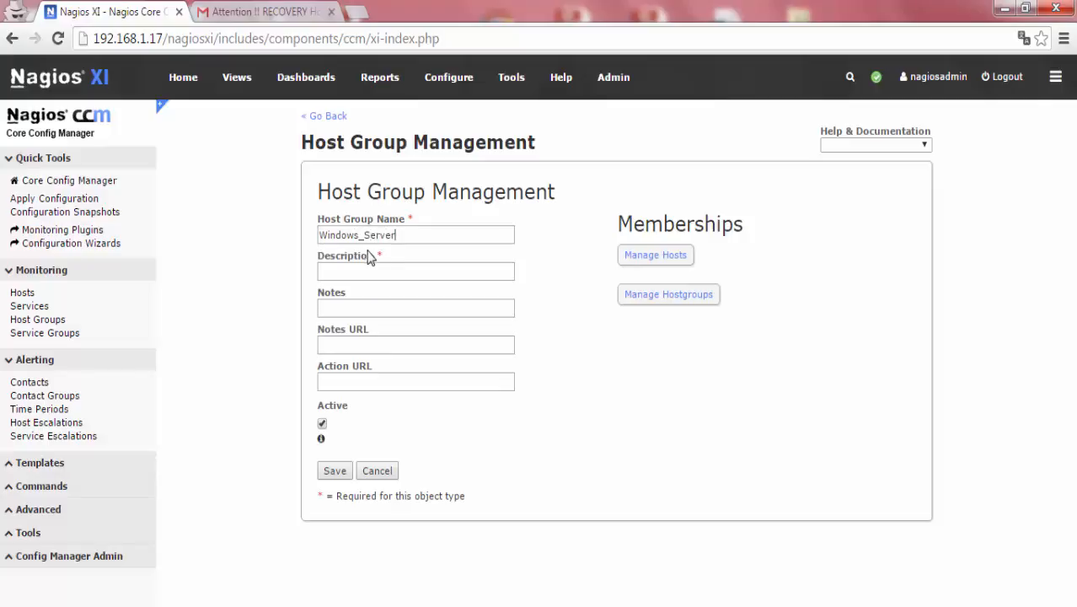
click(372, 269)
text(SERV)
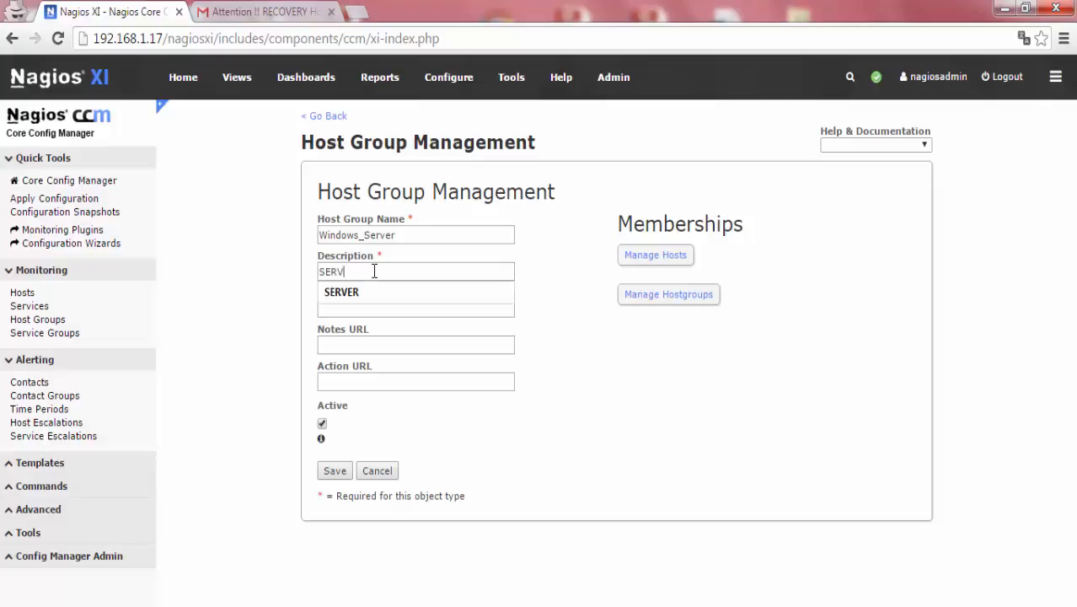
text(ER)
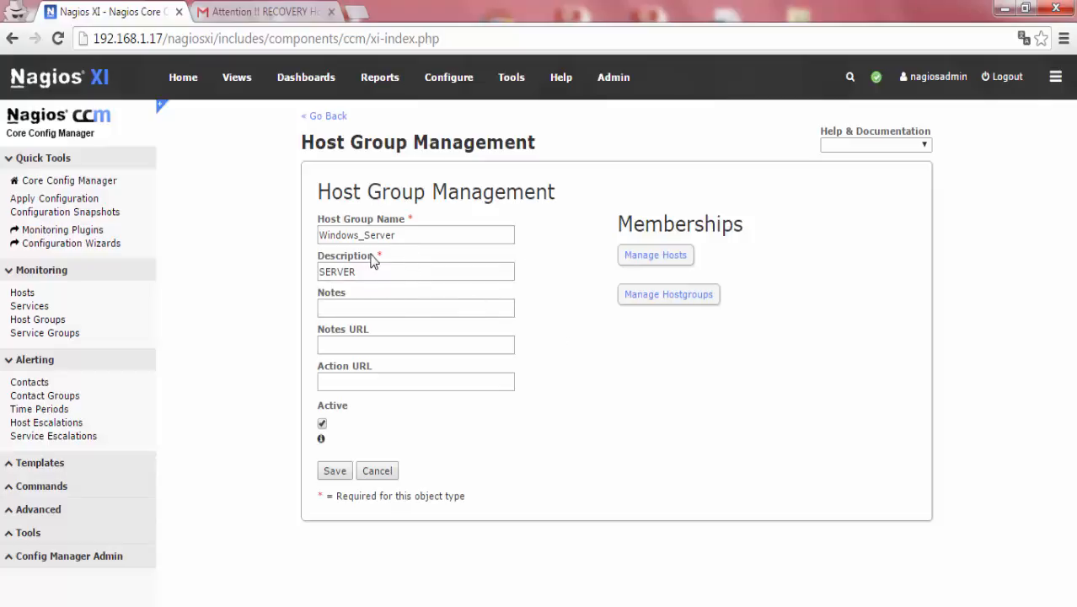
drag(373, 257, 391, 257)
drag(428, 193, 411, 216)
click(408, 218)
click(393, 235)
Assign the host WIN-O4CUSLV6FNG as a member of the Windows_Server host group
click(665, 267)
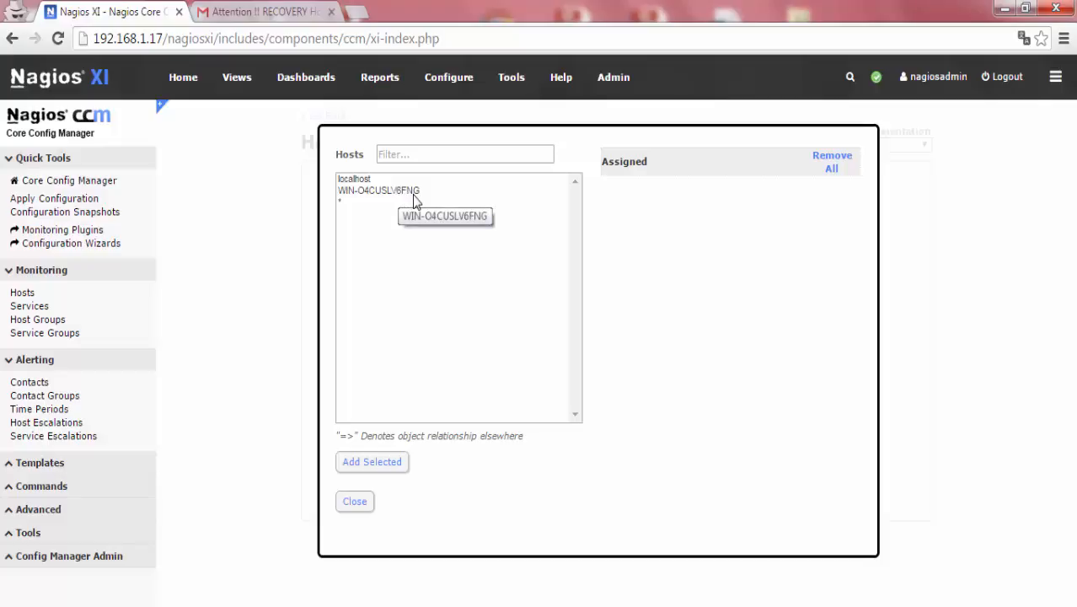
drag(413, 201, 402, 200)
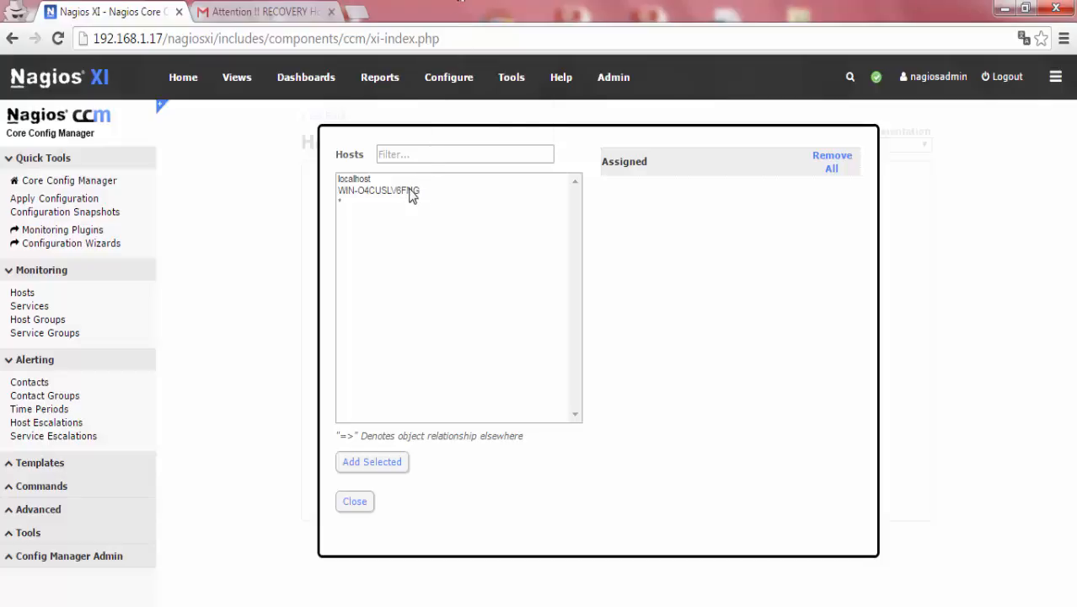
double_click(364, 191)
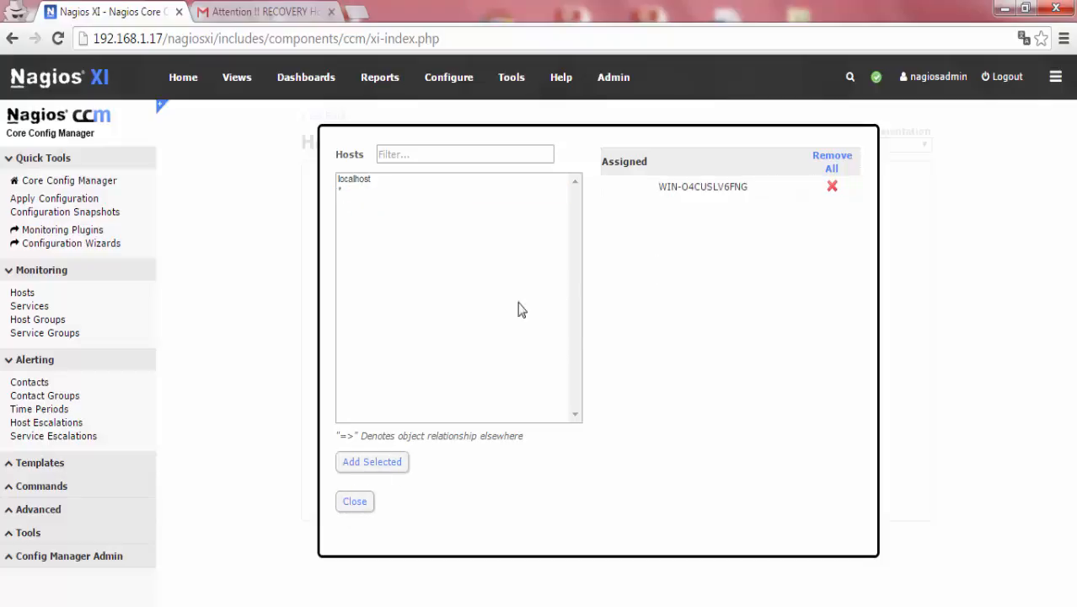
click(832, 186)
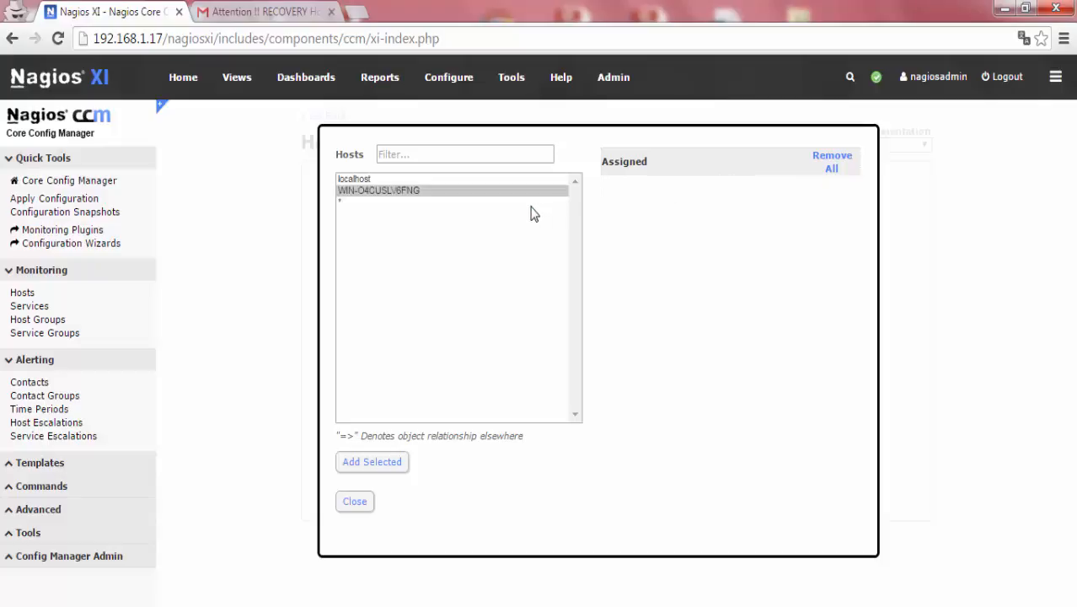
double_click(505, 192)
click(832, 187)
click(487, 195)
click(378, 474)
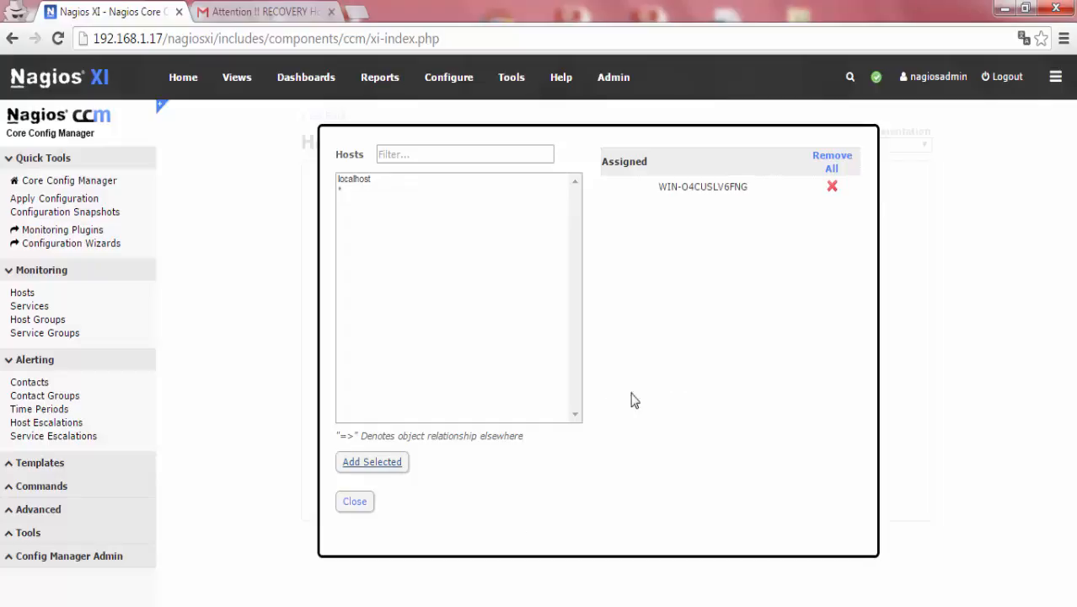
click(354, 505)
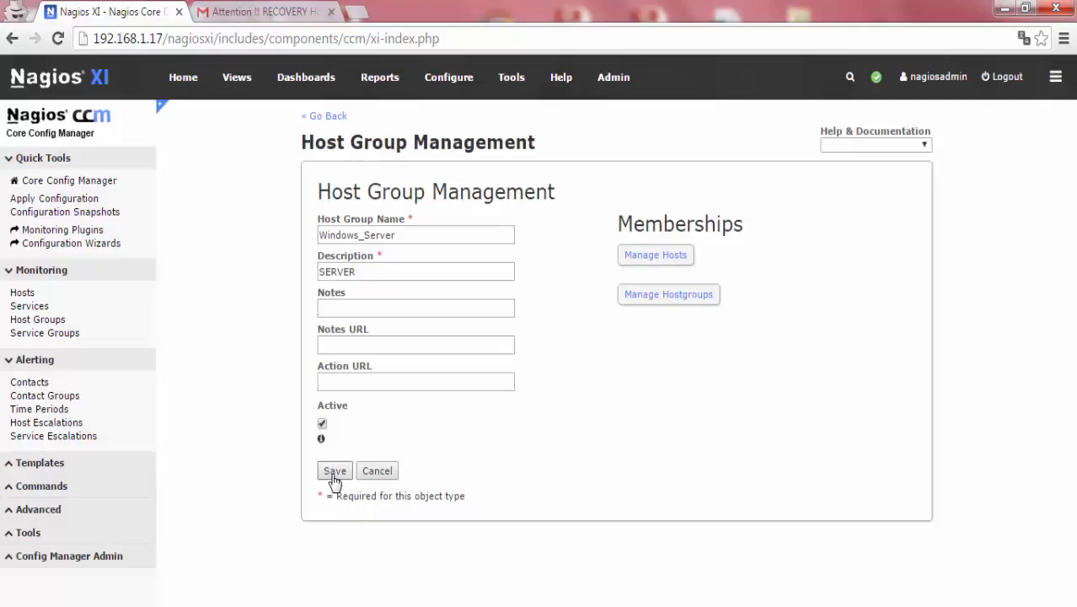
Save the Windows_Server host group and apply the configuration
click(336, 471)
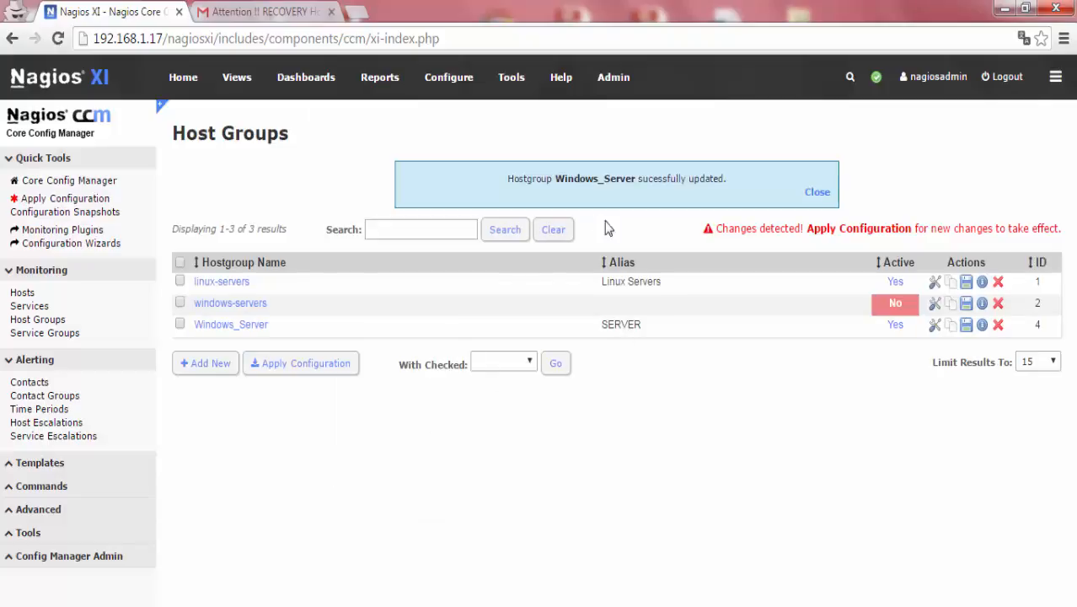
click(288, 368)
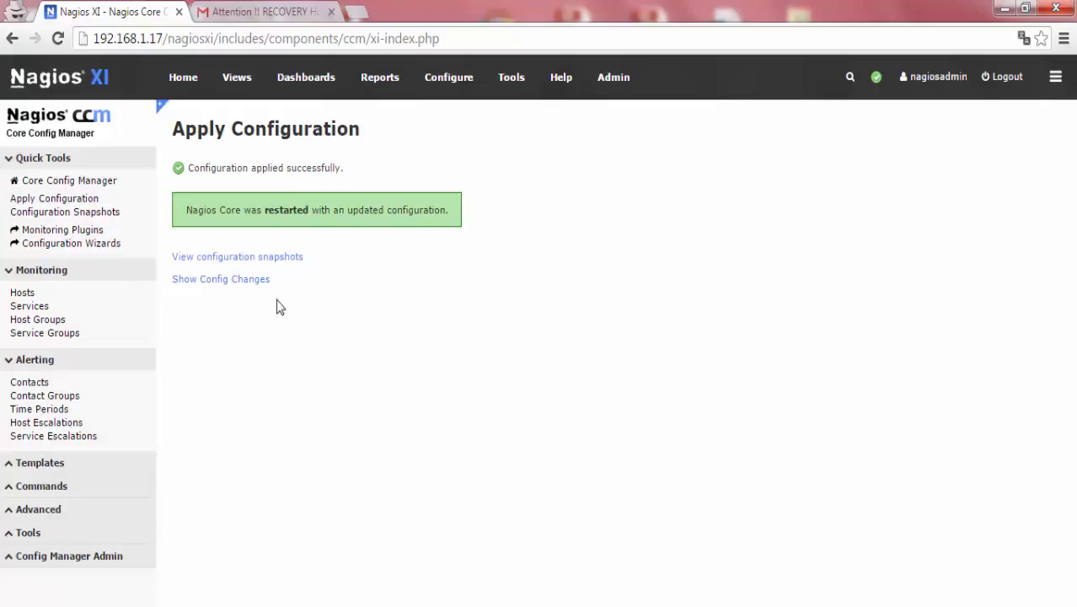
click(54, 322)
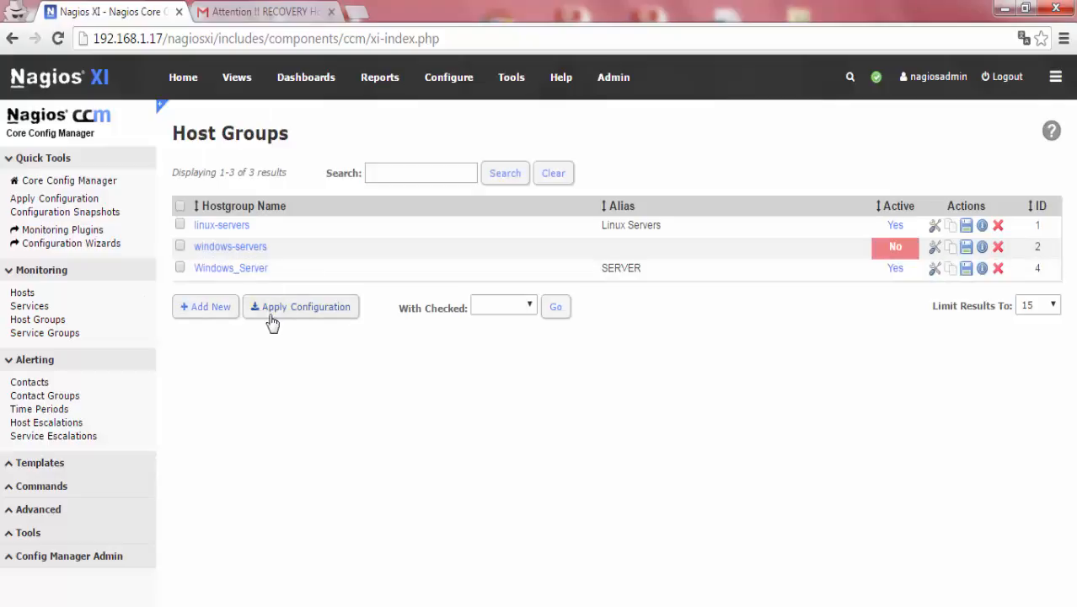
click(208, 315)
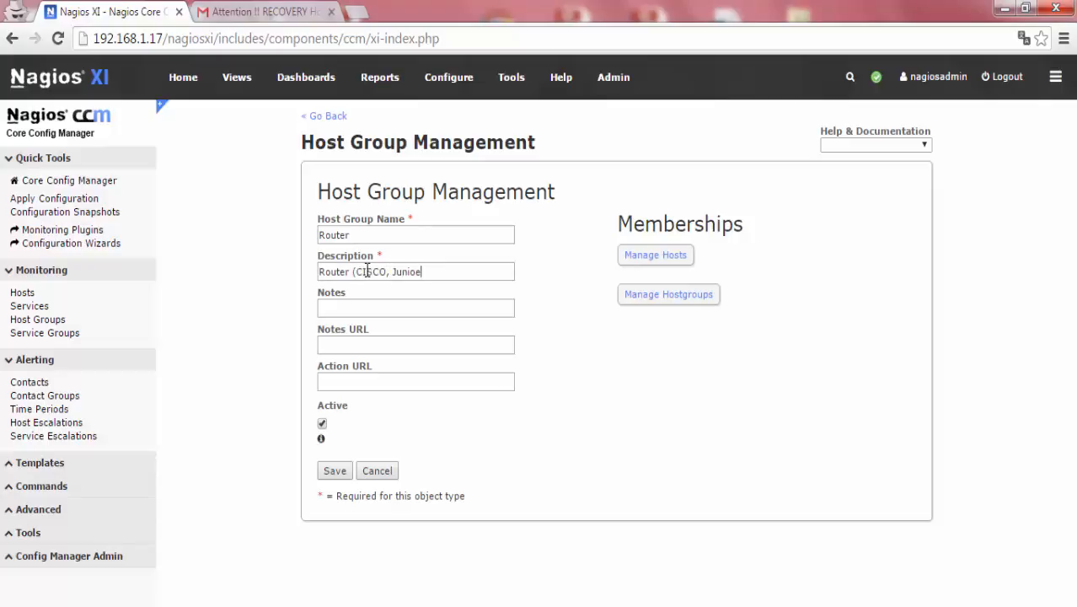
text(r, Alcatel)
click(673, 257)
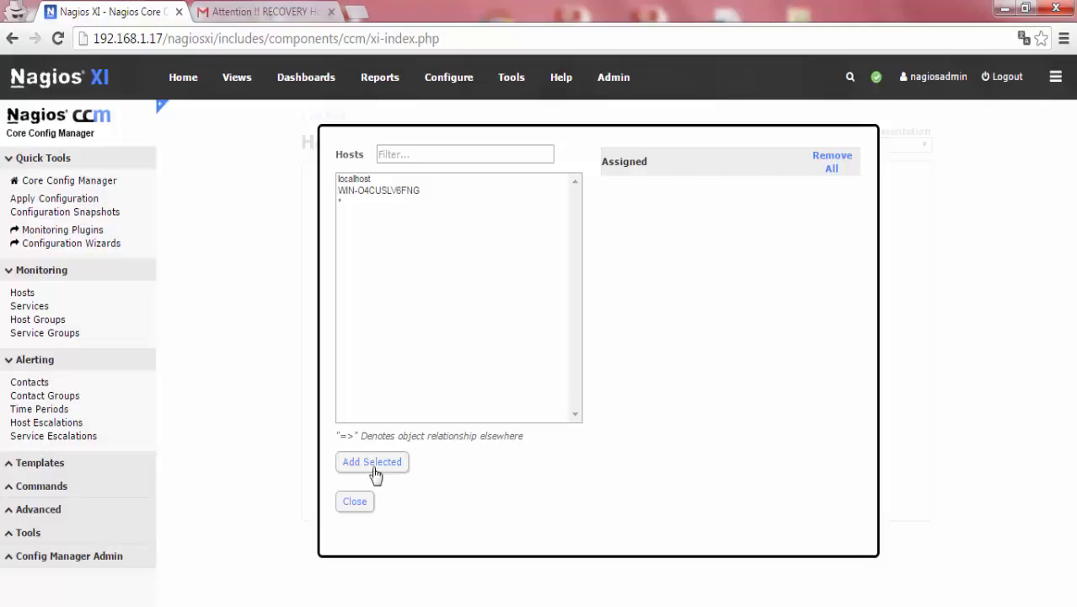
click(347, 505)
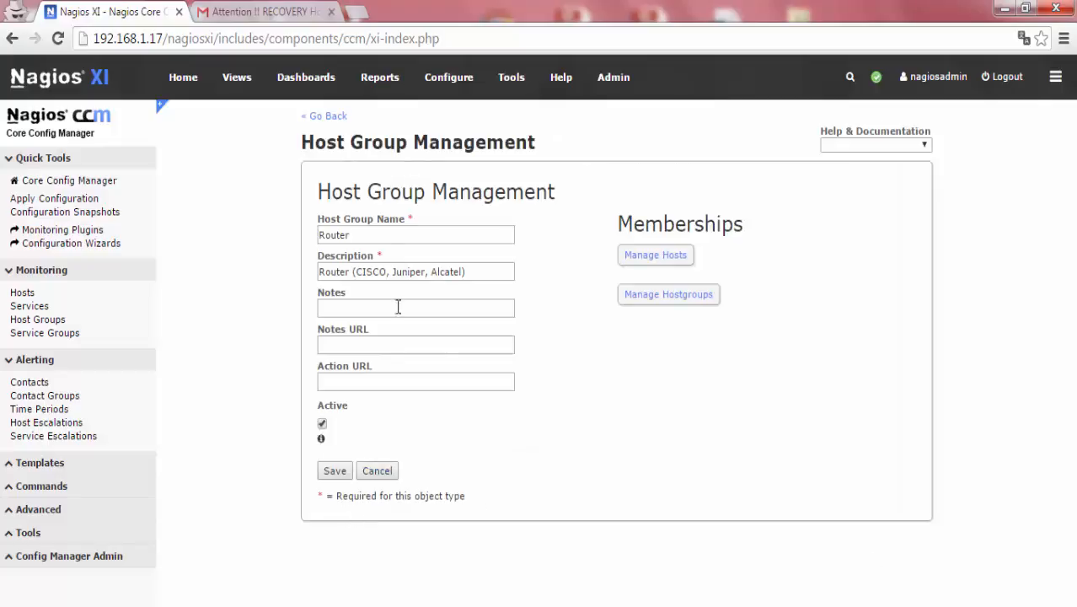
click(377, 470)
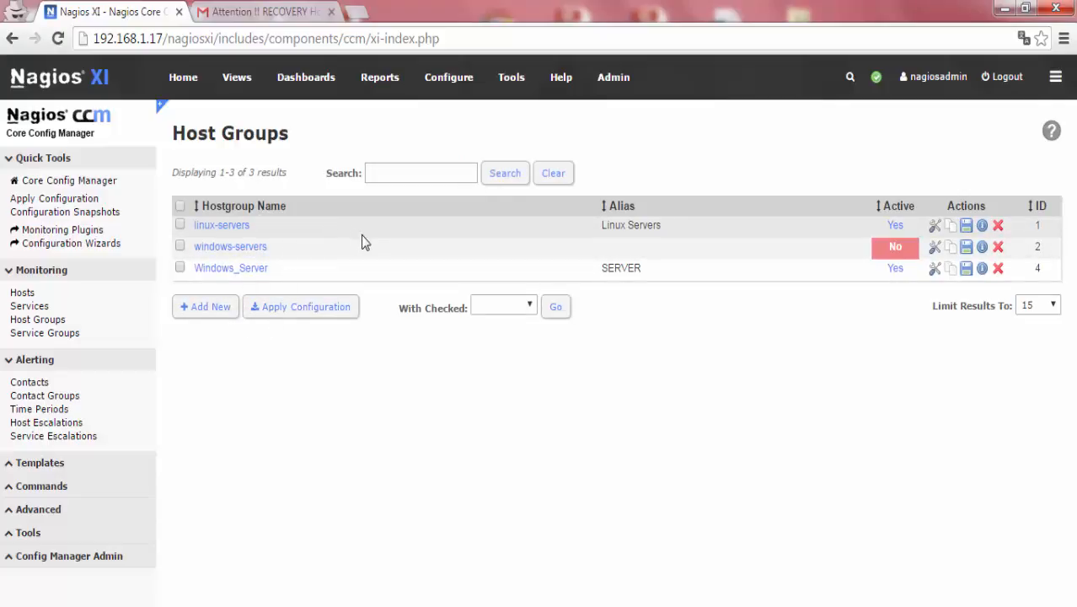
click(203, 317)
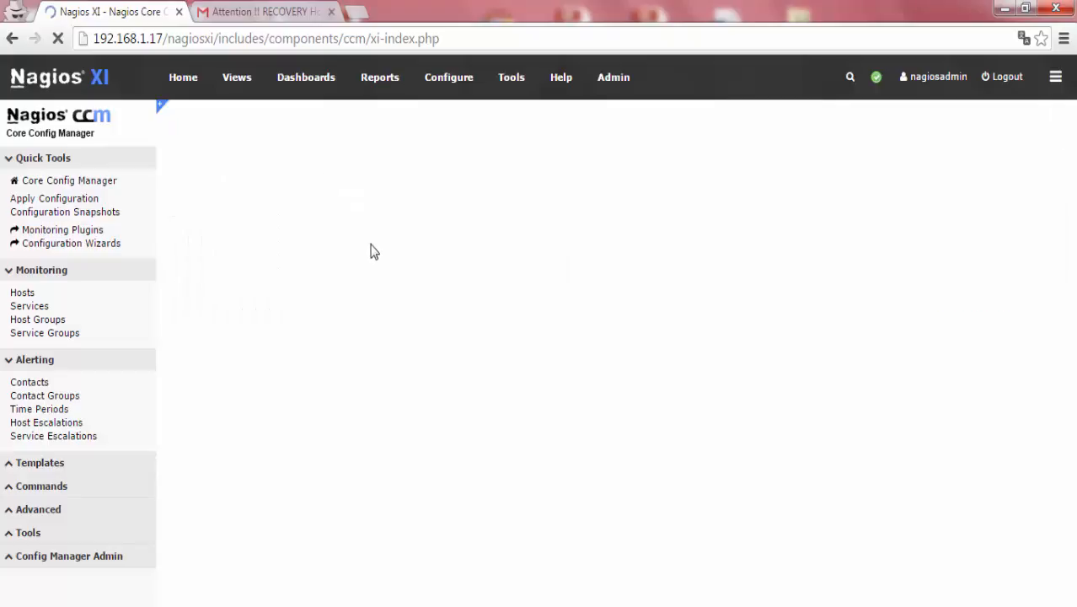
click(348, 236)
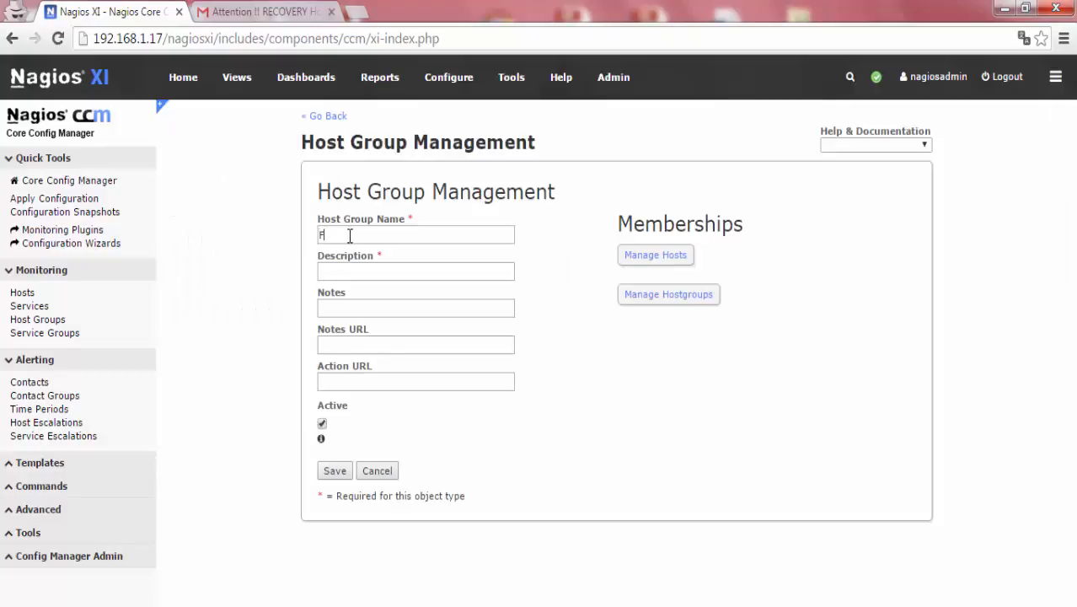
text(Firewall)
click(374, 470)
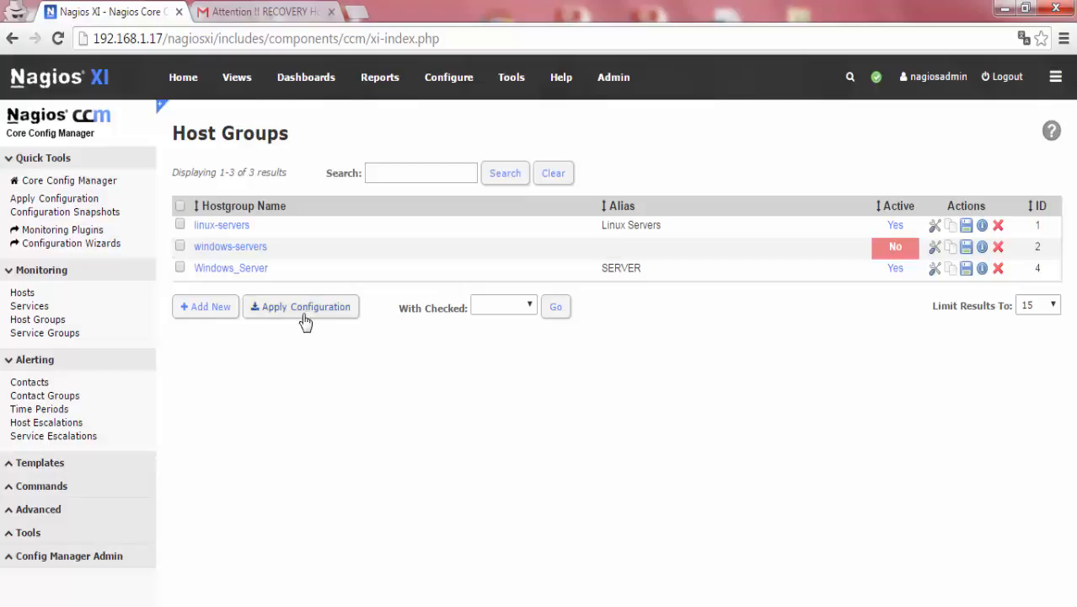
click(123, 301)
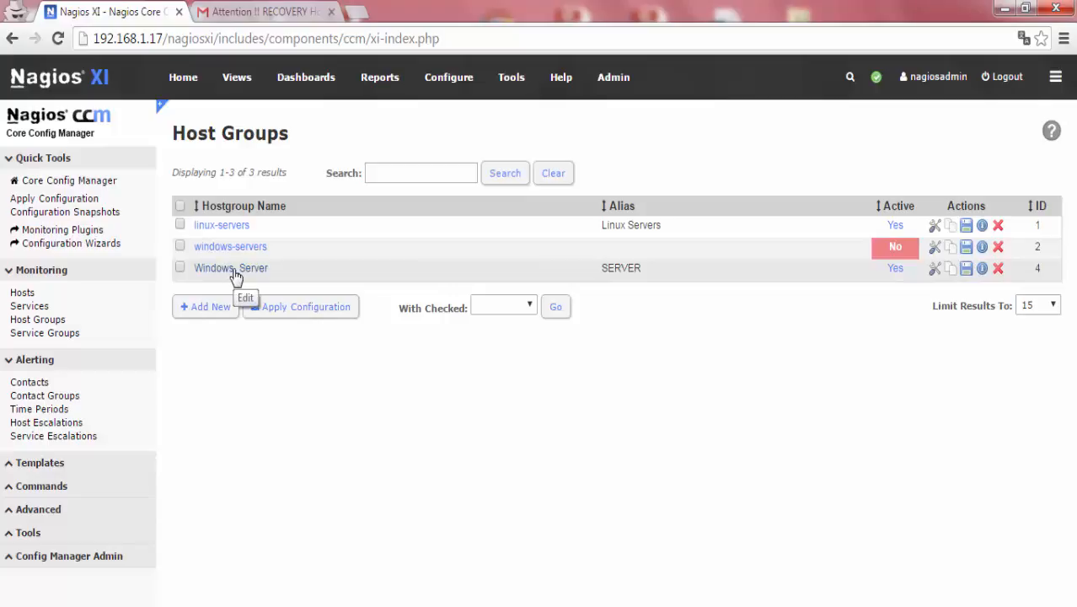
Add a service group named Service PING, described as PING, containing the ping services of localhost and WIN-O4CUSLV6FNG
click(55, 337)
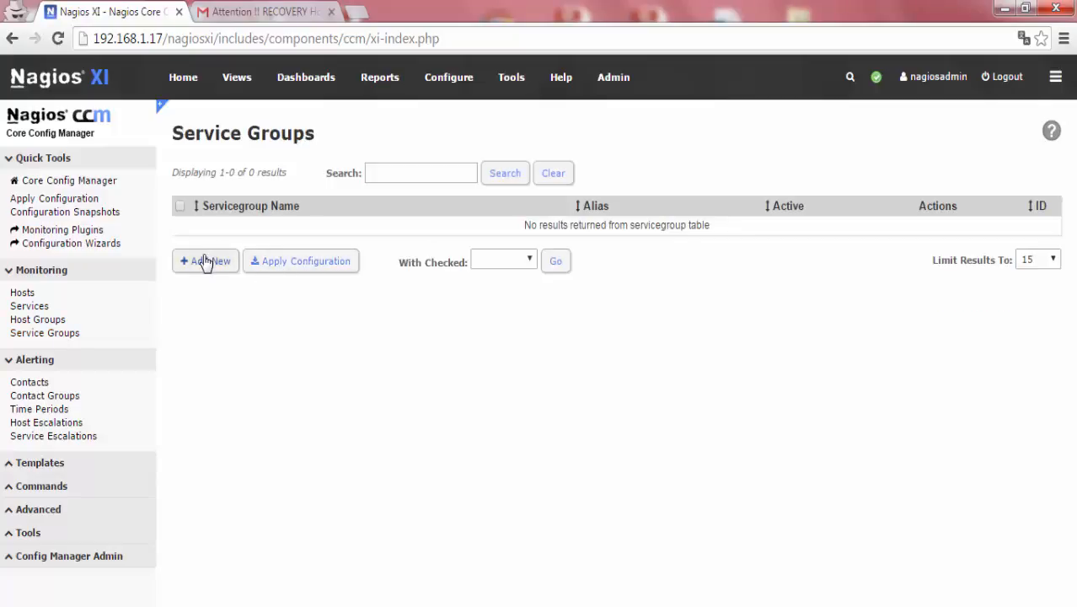
click(206, 261)
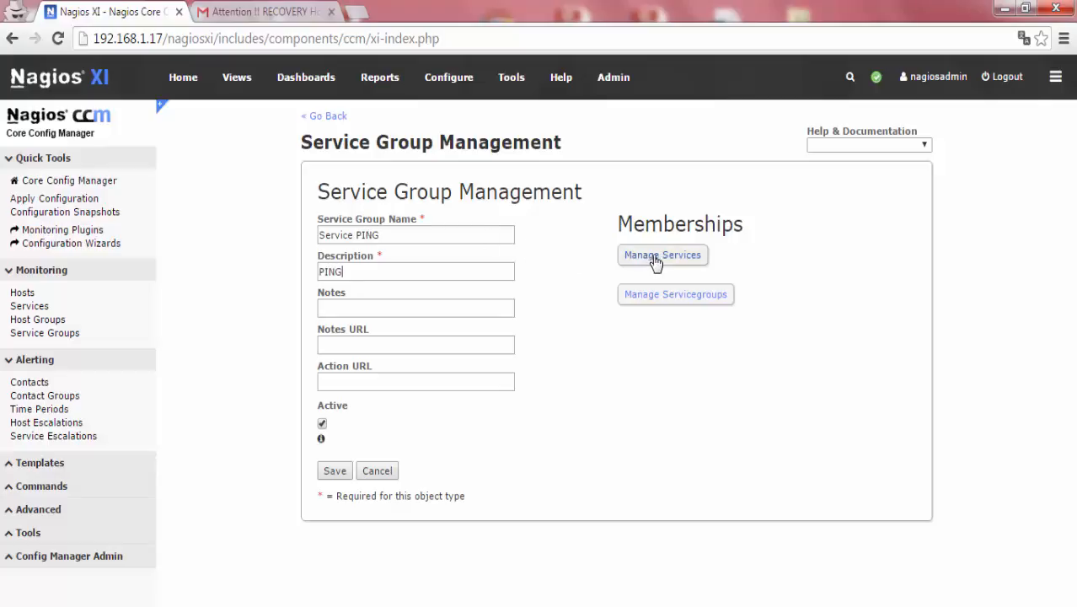
click(697, 266)
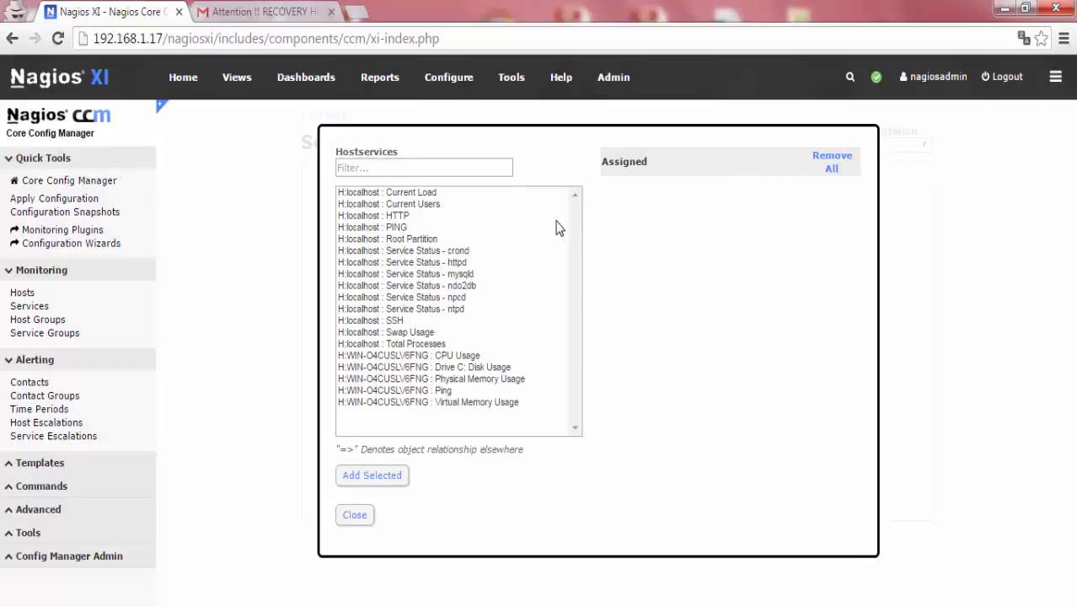
double_click(389, 229)
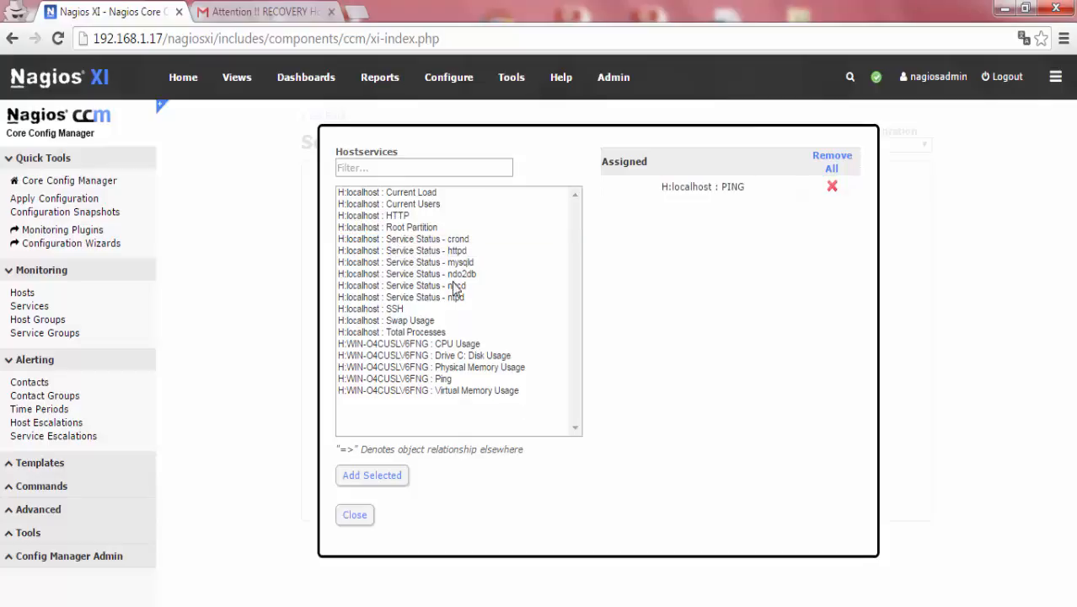
double_click(403, 379)
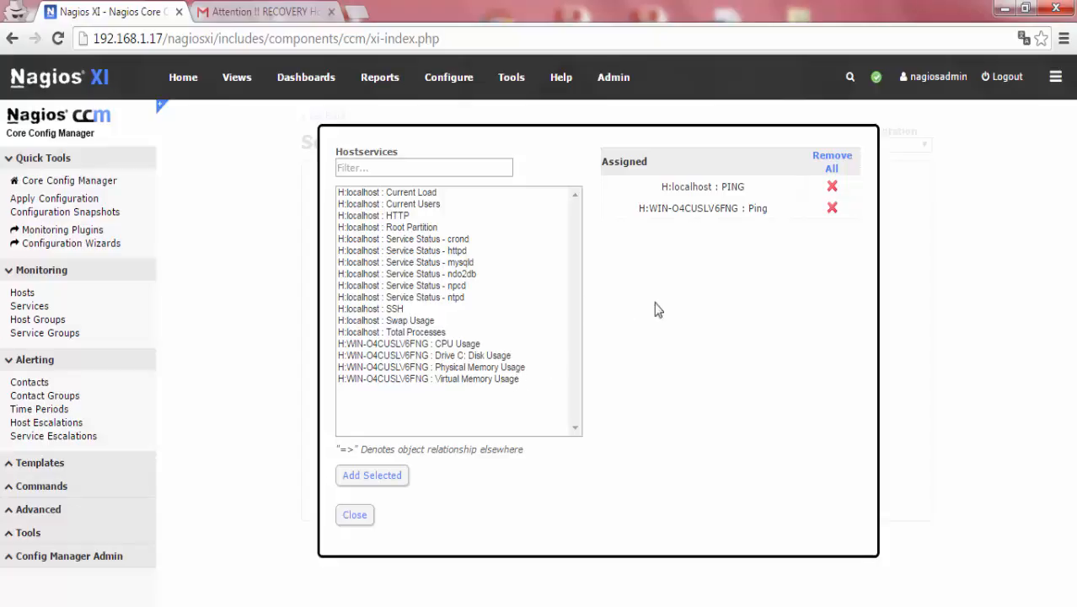
click(354, 515)
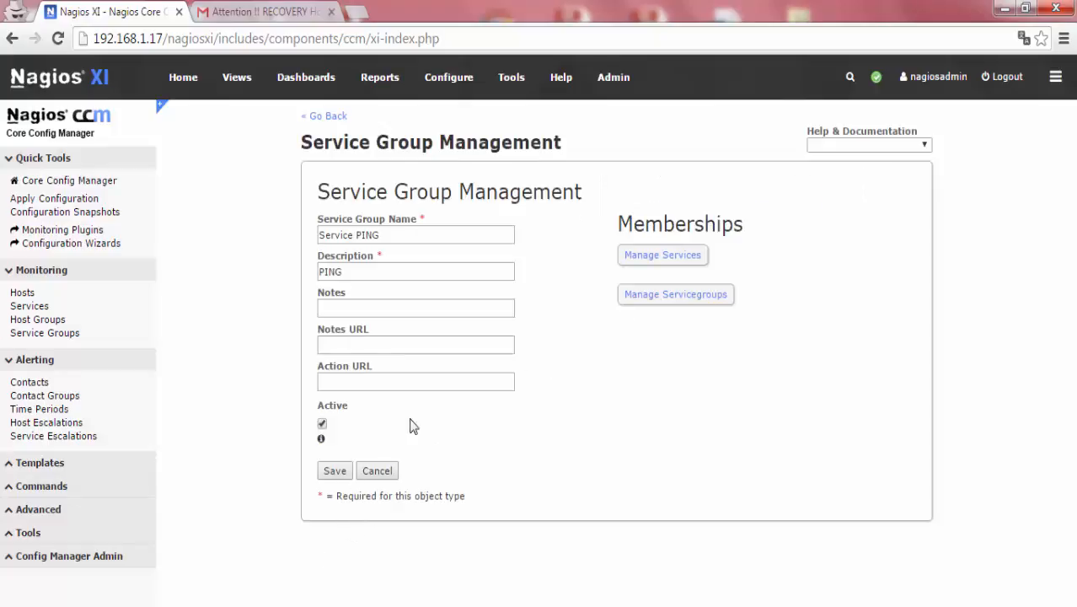
Save the Service PING service group and apply the configuration
click(333, 471)
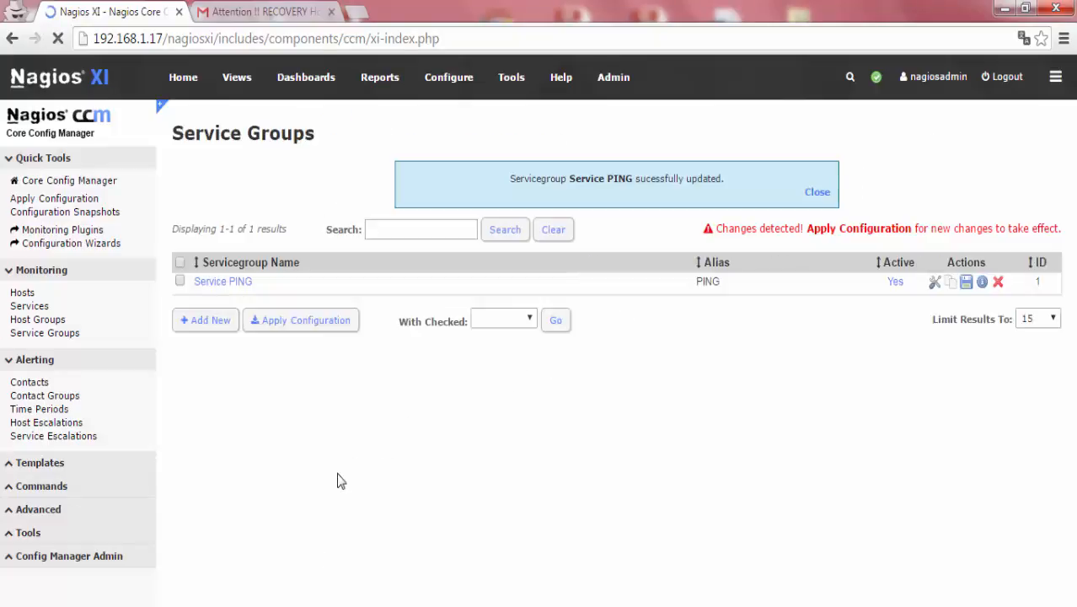
click(334, 321)
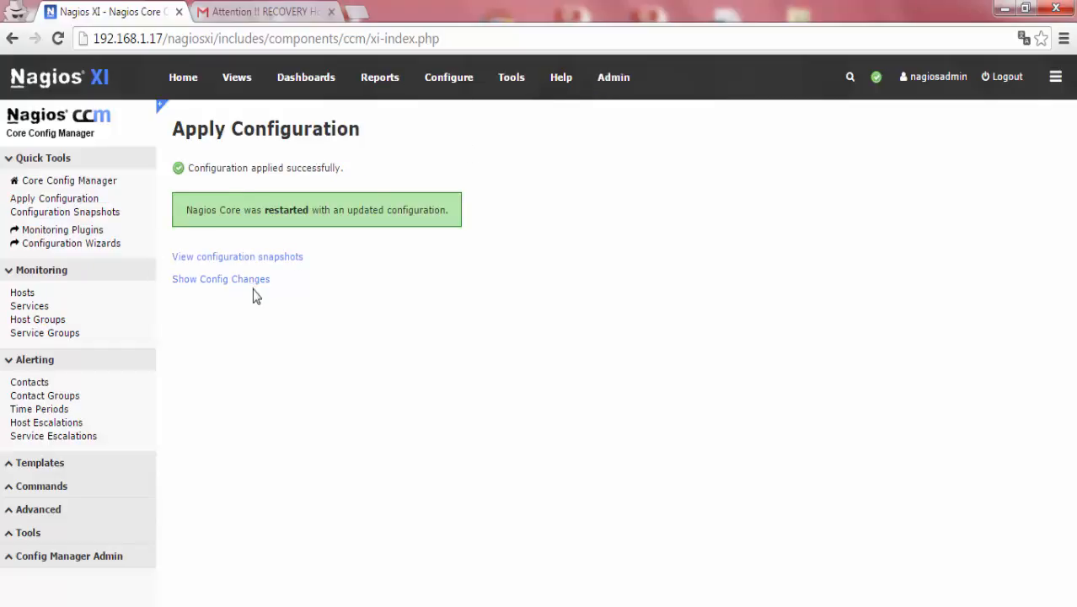
Open the configuration page of host WIN-O4CUSLV6FNG from the host status list on the home page
mouse_move(460, 85)
click(181, 79)
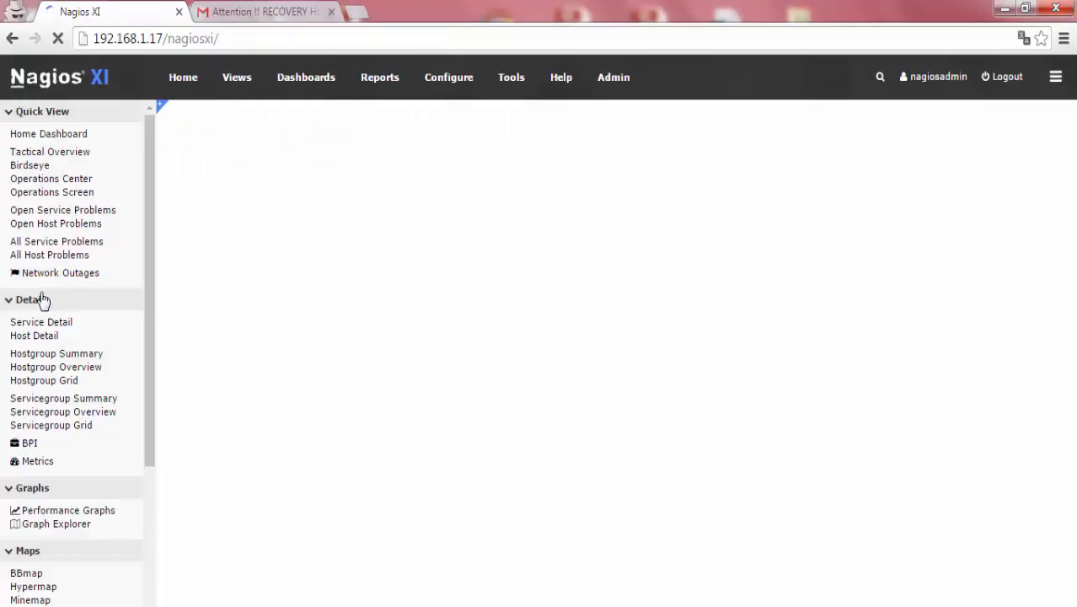
scroll(72, 358, down, 1)
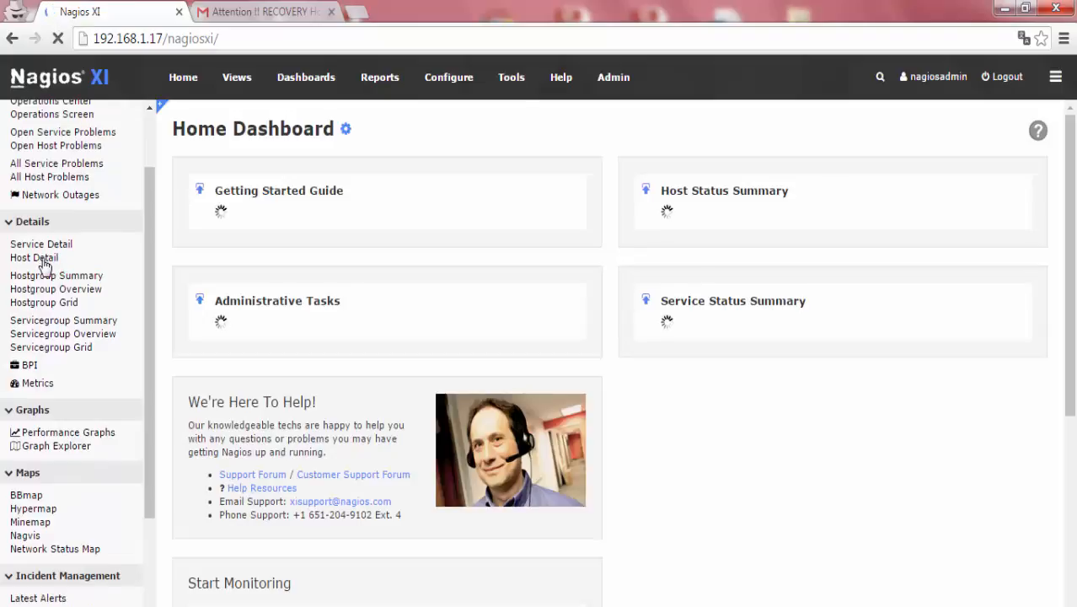
scroll(59, 265, up, 1)
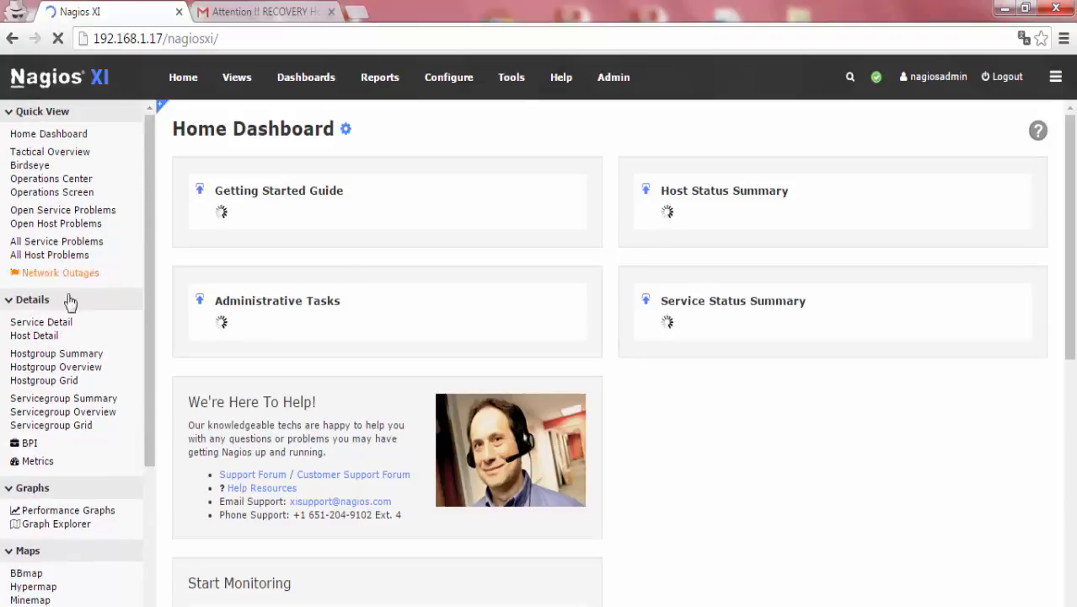
click(42, 336)
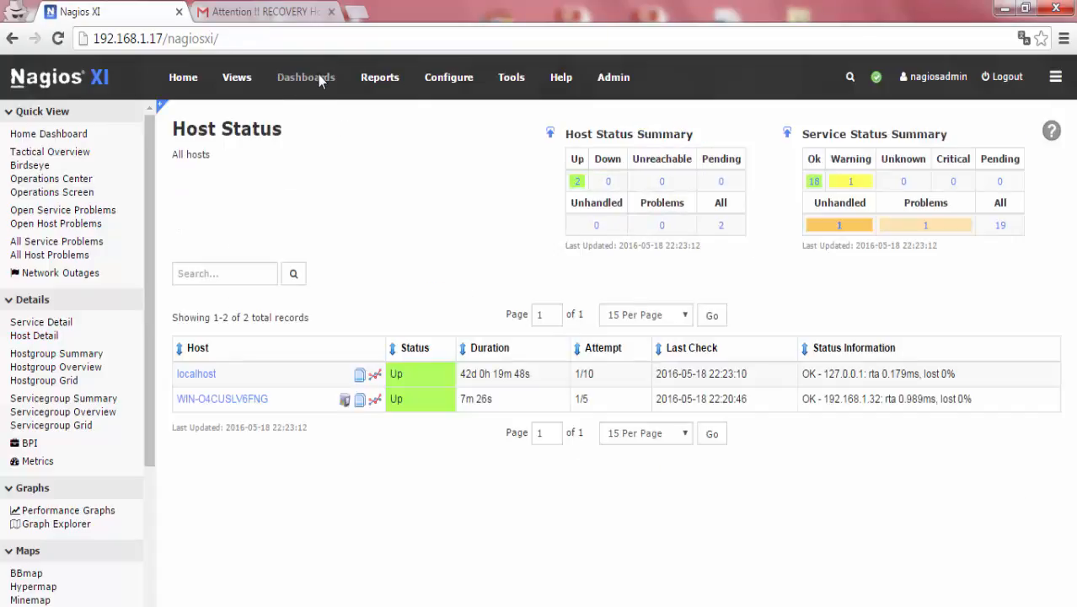
click(236, 402)
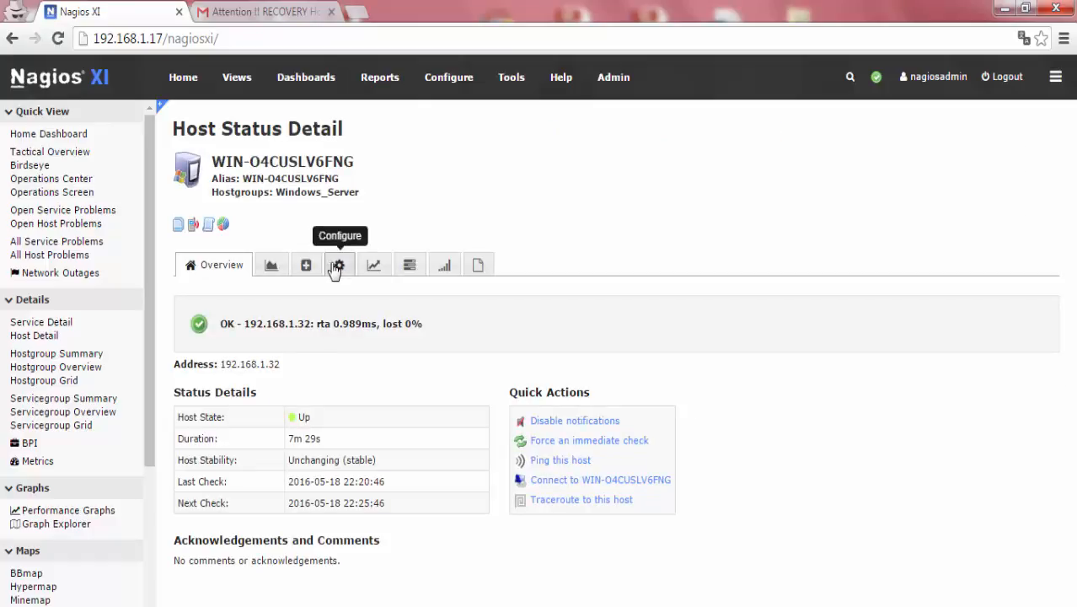
click(337, 266)
click(229, 295)
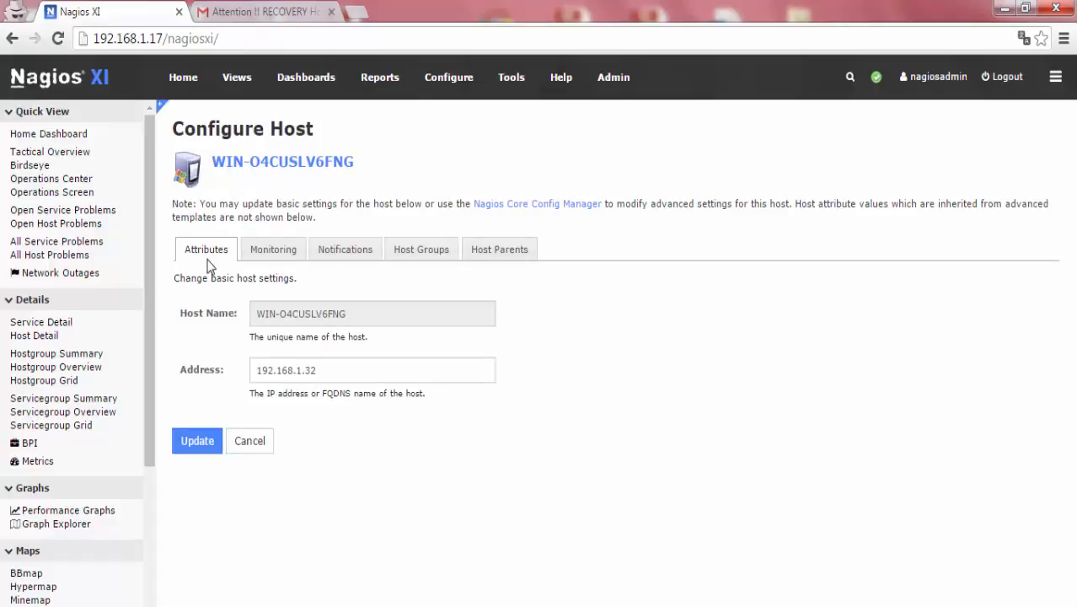
Assign WIN-O4CUSLV6FNG to the SERVER (Windows_Server) host group in its host settings and apply the update
click(258, 252)
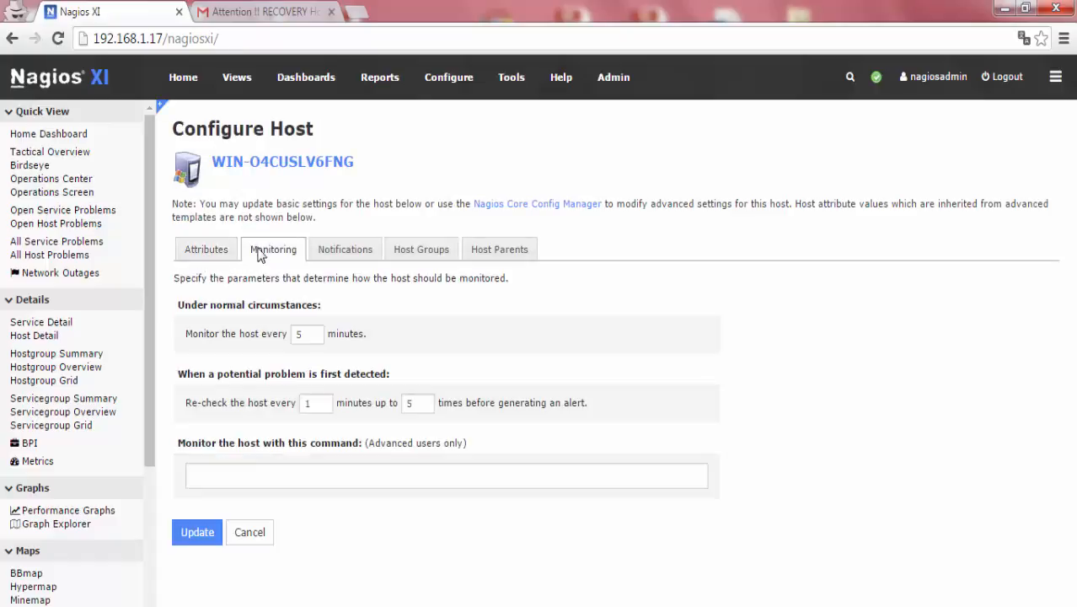
click(317, 251)
click(393, 253)
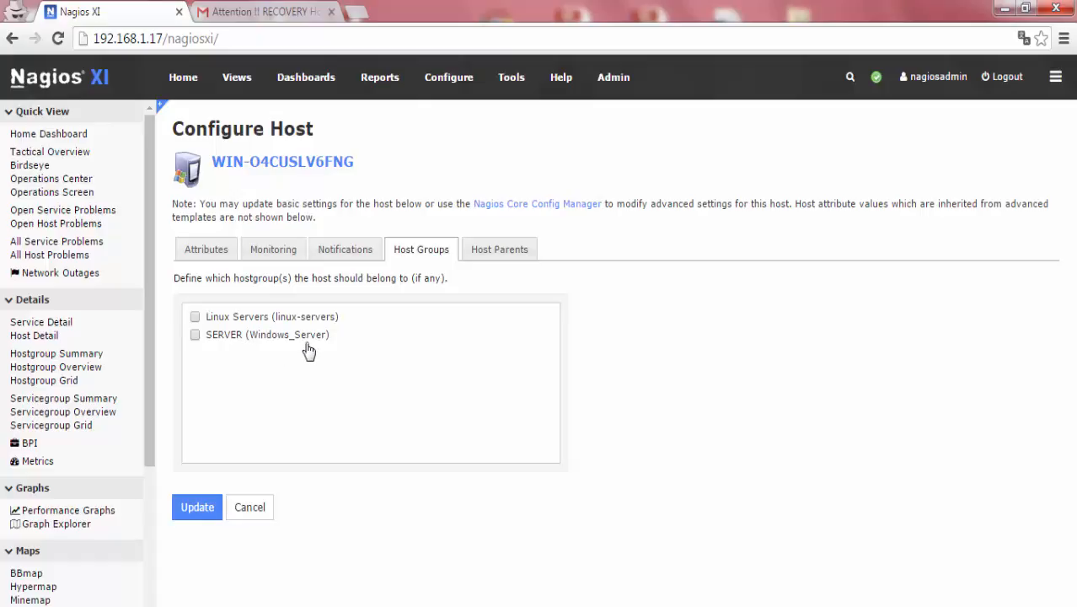
click(194, 336)
click(209, 507)
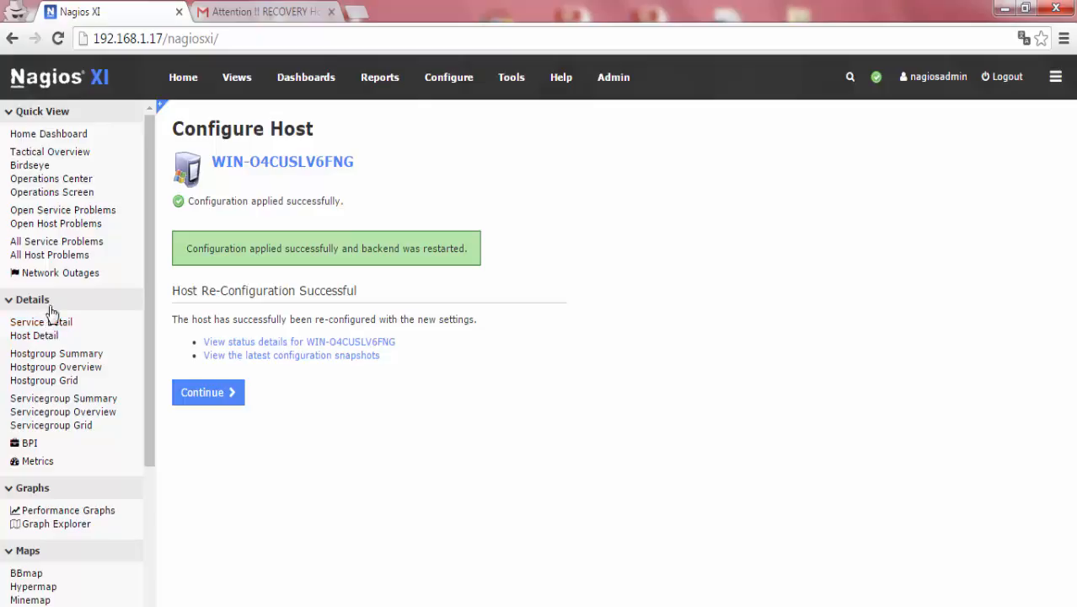
Examine the host group status summary, checking the hosts and services of the SERVER (Windows_Server) group
click(61, 360)
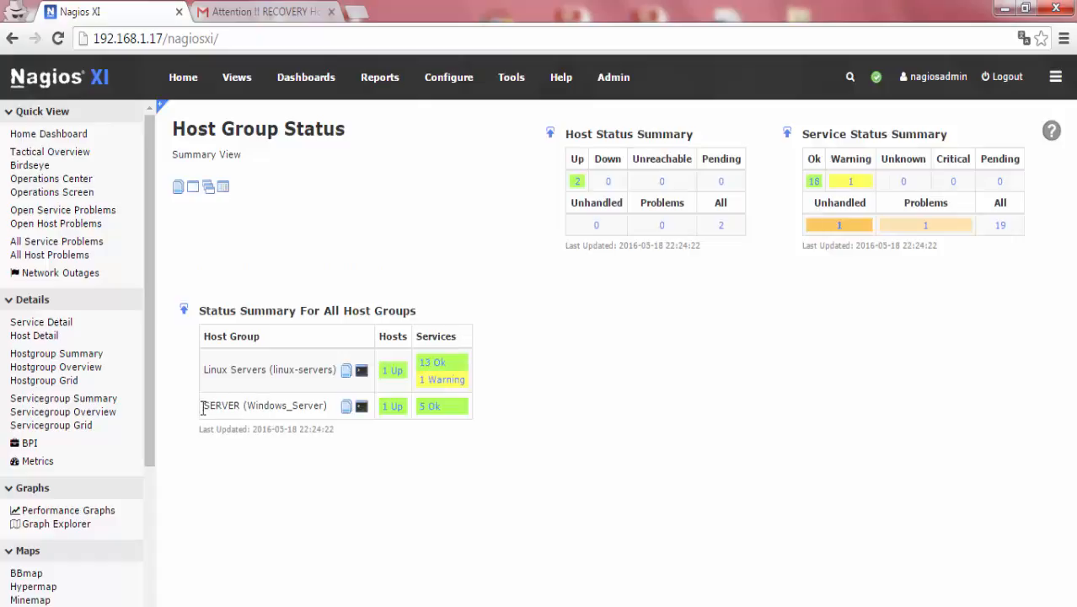
drag(202, 408, 316, 410)
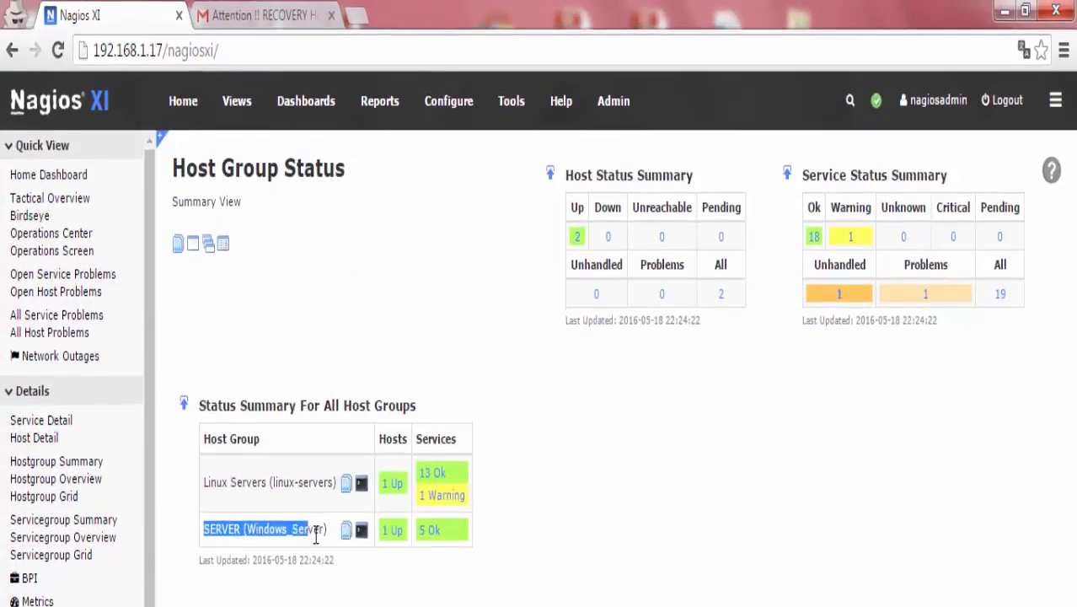
click(320, 541)
drag(379, 437, 397, 438)
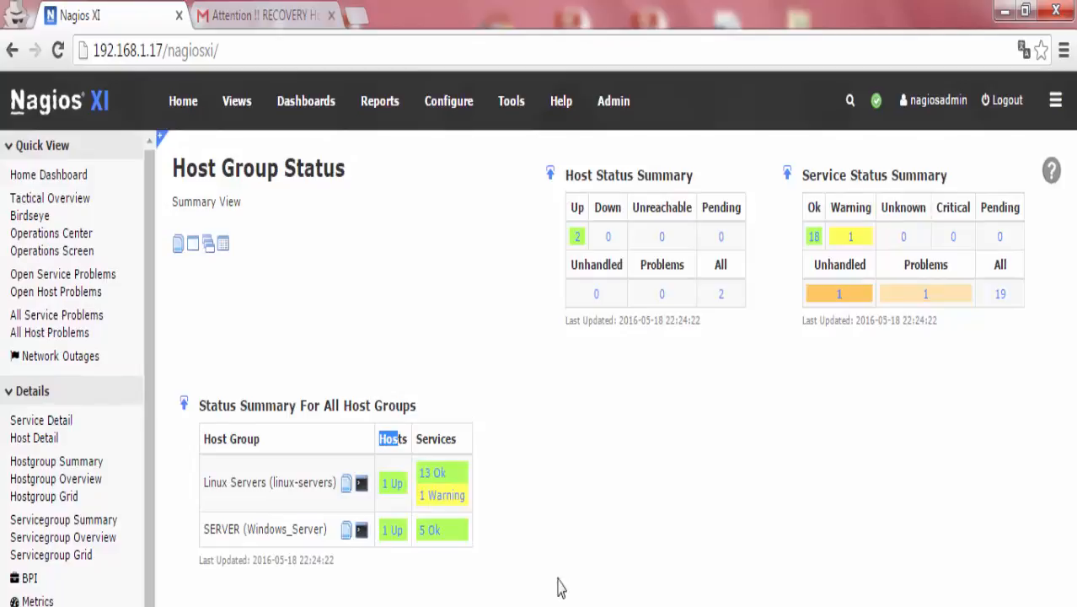
click(416, 580)
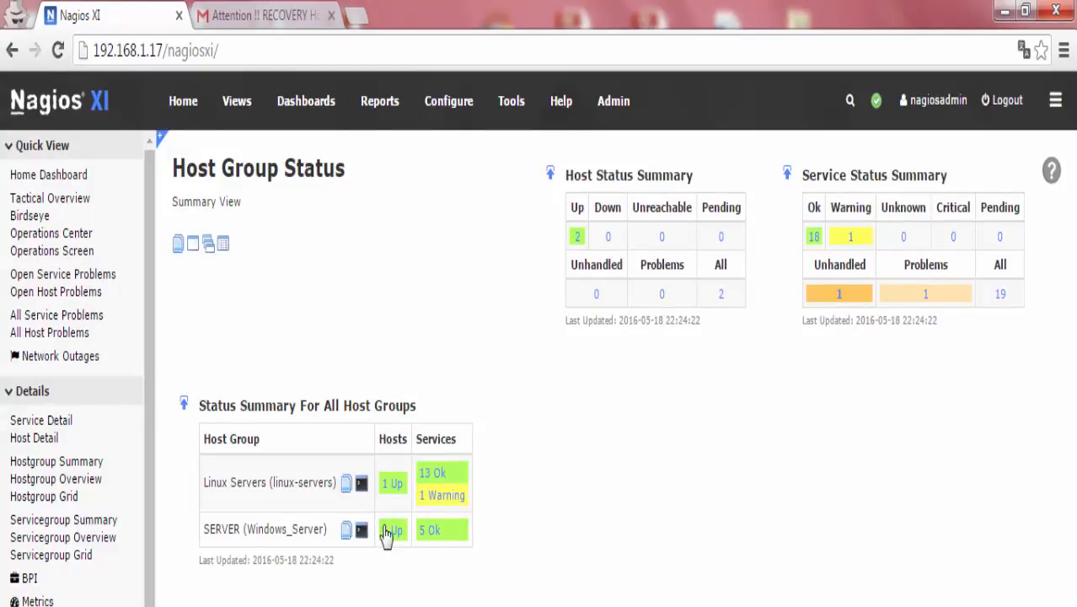
drag(381, 531, 405, 526)
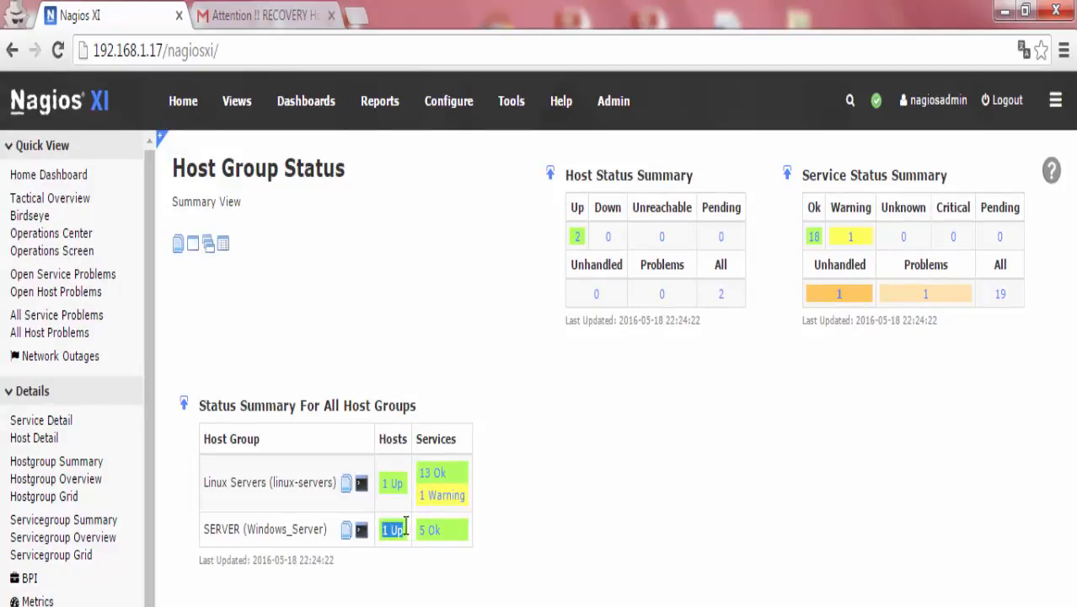
click(419, 593)
drag(453, 536, 418, 531)
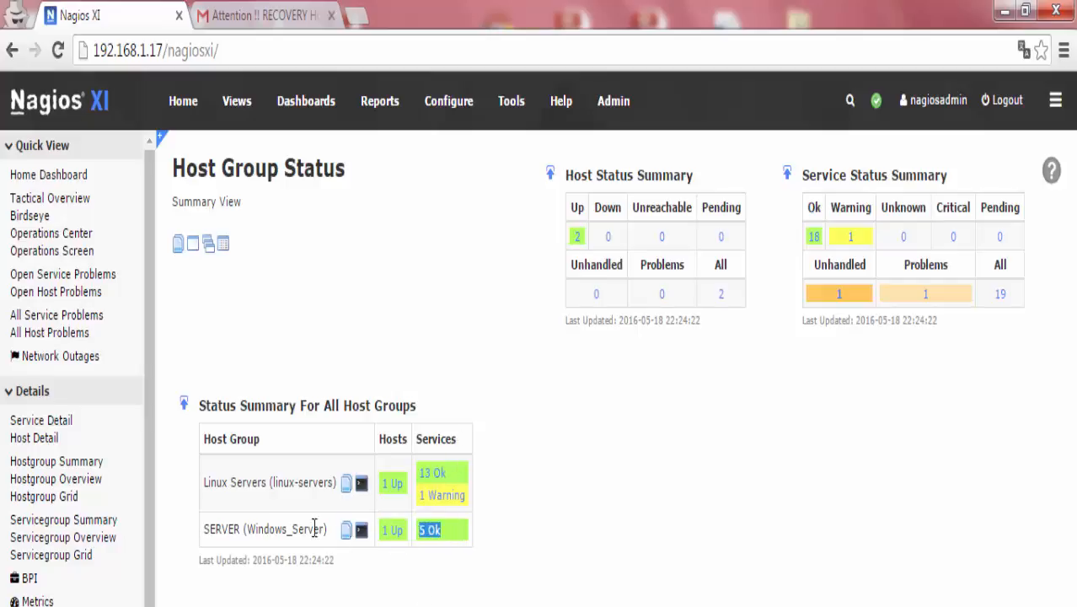
click(439, 534)
Review the hosts, statuses and services of the Linux Servers and SERVER groups in the host group overview and grid views
click(67, 484)
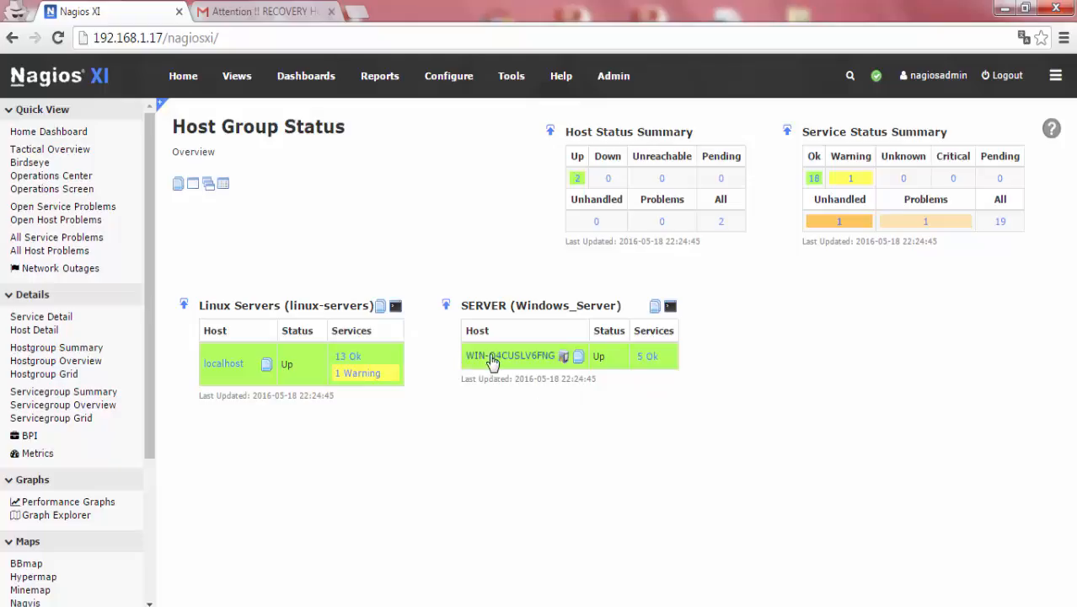
drag(585, 356, 634, 358)
mouse_move(203, 349)
mouse_down()
mouse_move(244, 364)
mouse_move(216, 351)
mouse_up()
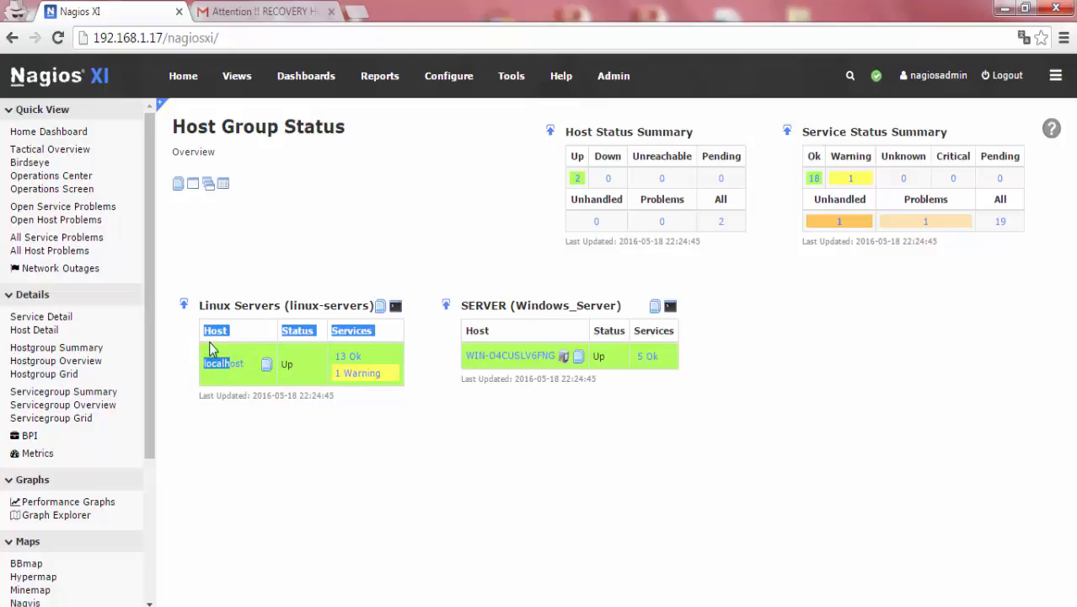
click(261, 469)
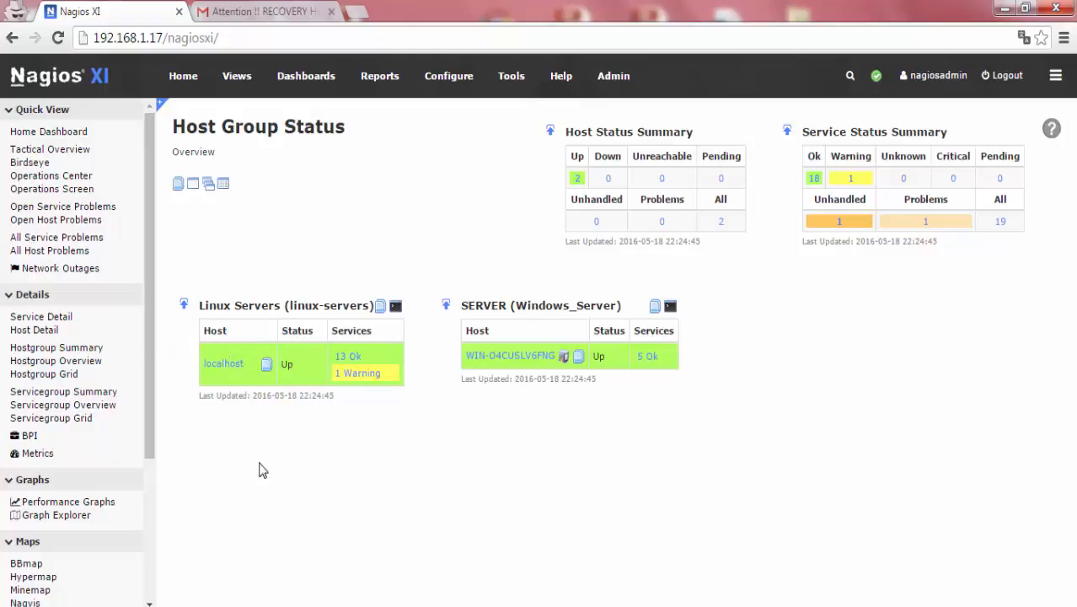
double_click(216, 330)
double_click(285, 364)
click(65, 375)
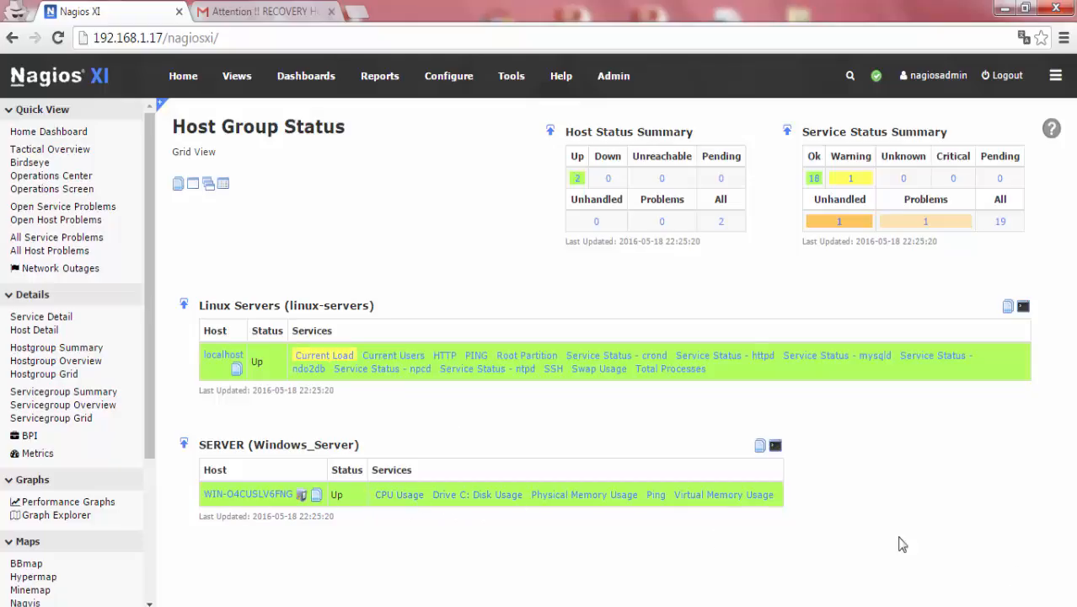
Review the PING (Service PING) service group in its summary, overview and grid views
click(96, 392)
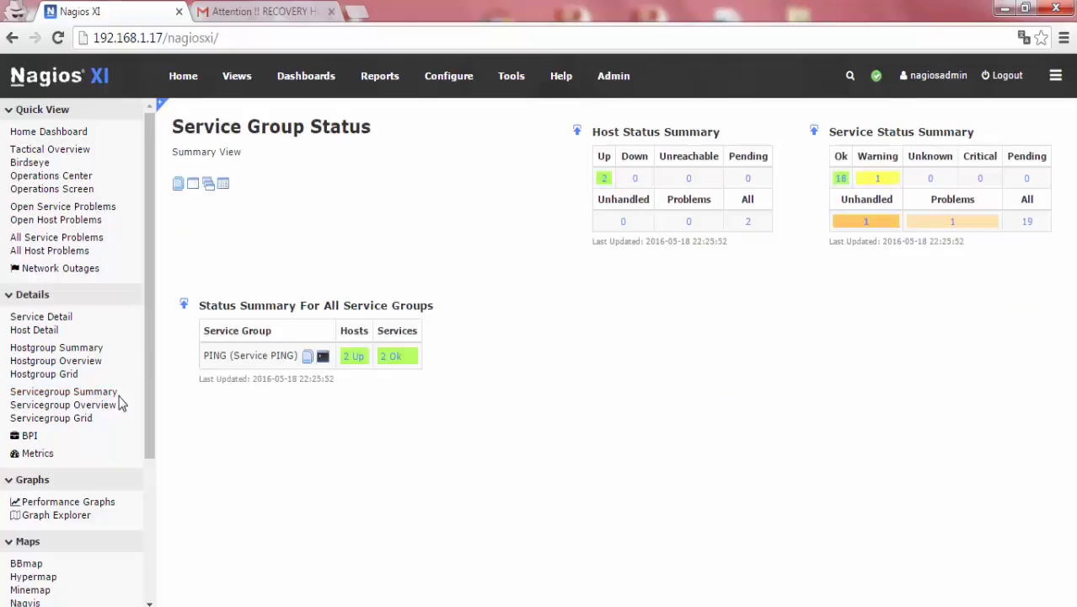
drag(216, 356, 365, 371)
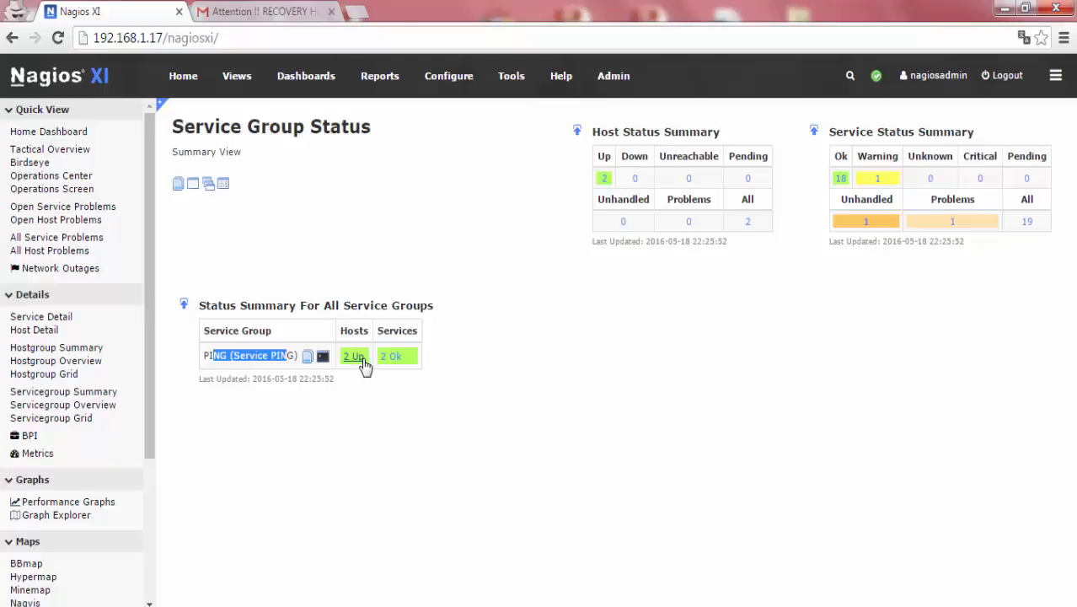
click(385, 411)
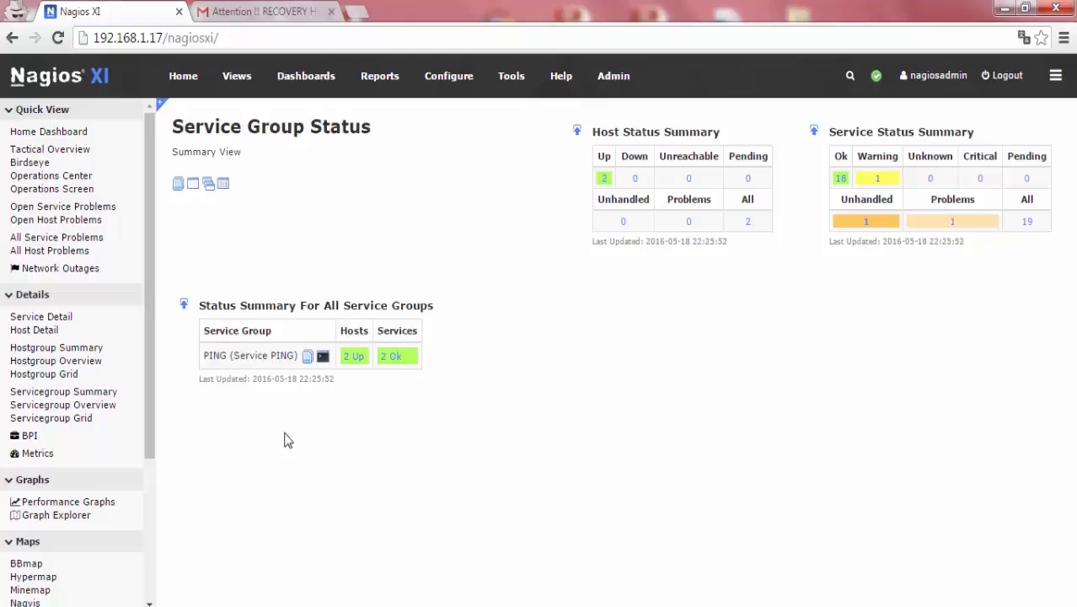
click(98, 404)
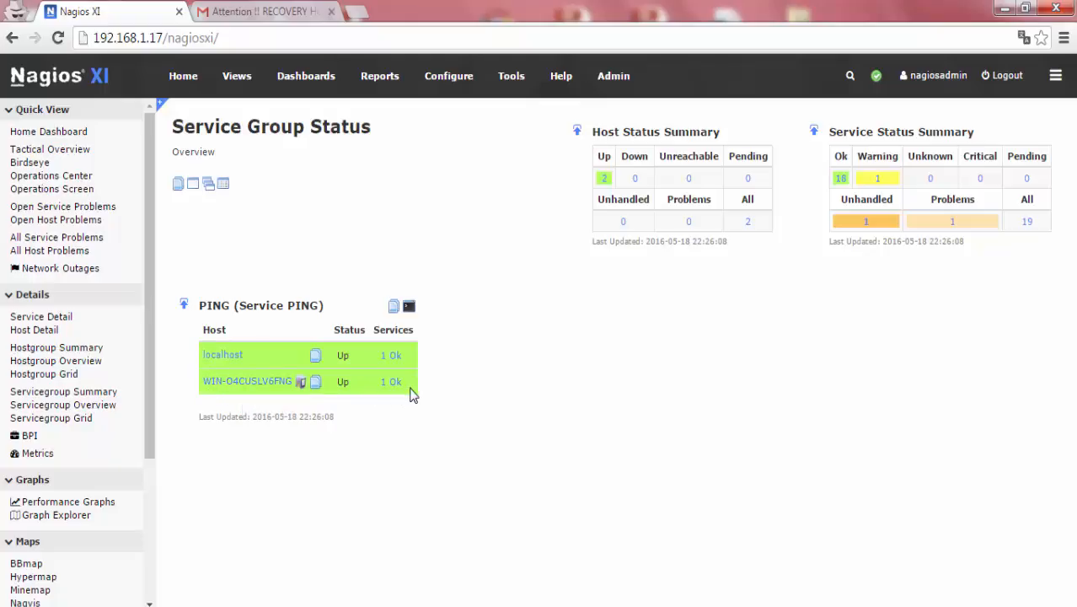
click(89, 418)
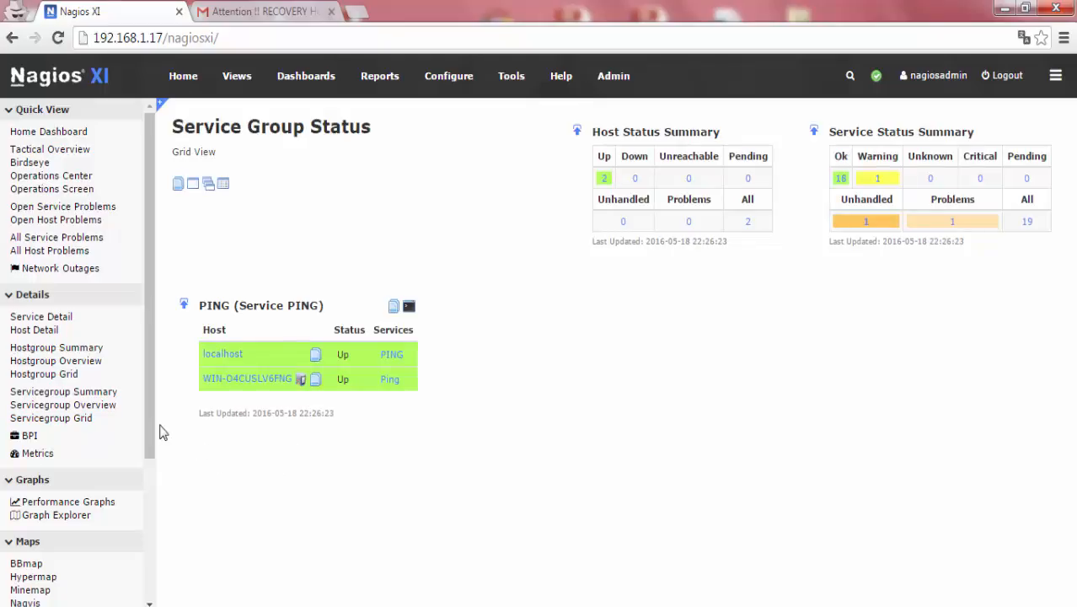
Revisit the service group status views, then the host group grid view, for comparison
click(86, 418)
click(99, 405)
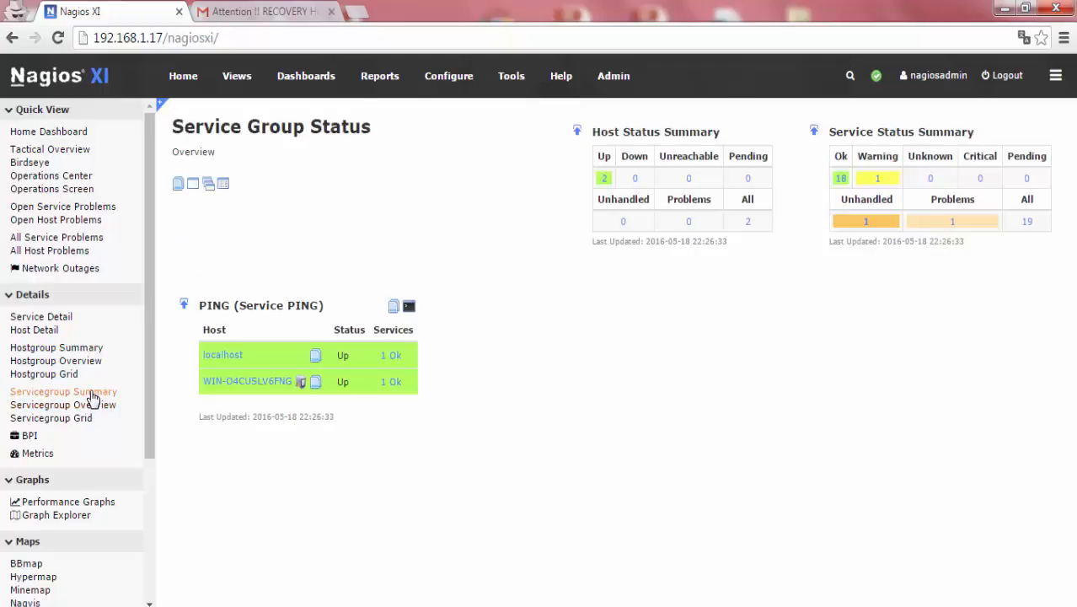
click(92, 394)
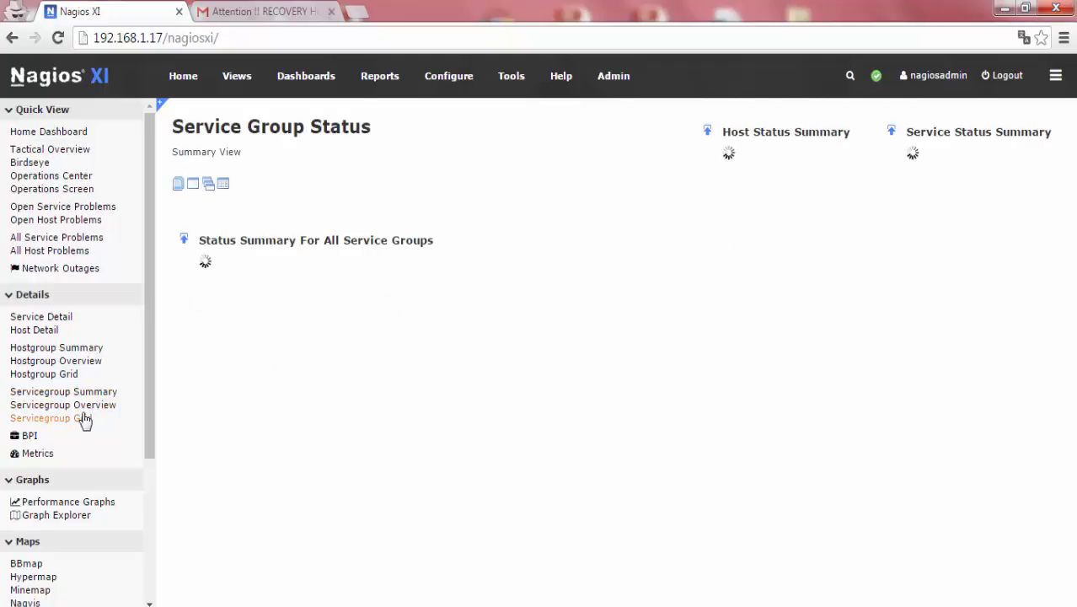
click(69, 376)
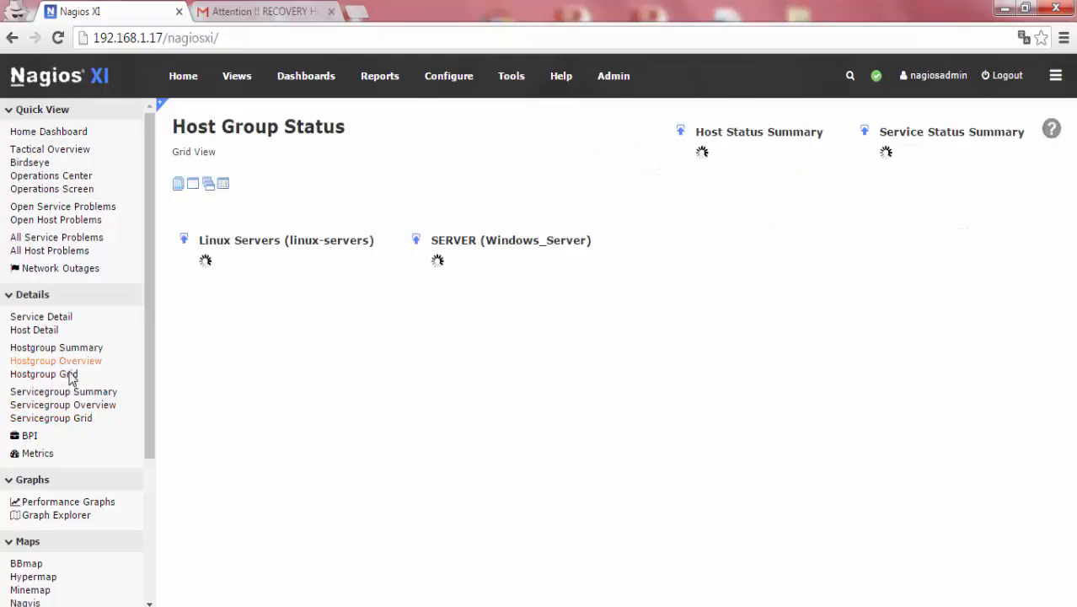
Examine the PING service group in the service group grid, checking its name, description and each host's ping service
click(71, 421)
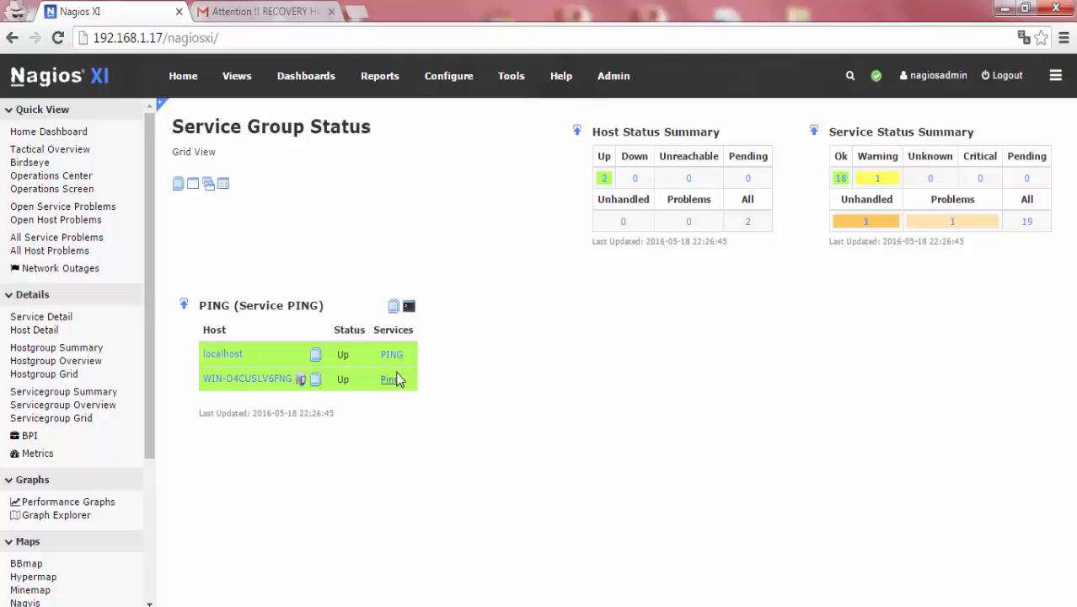
drag(411, 357, 381, 359)
drag(432, 392, 379, 386)
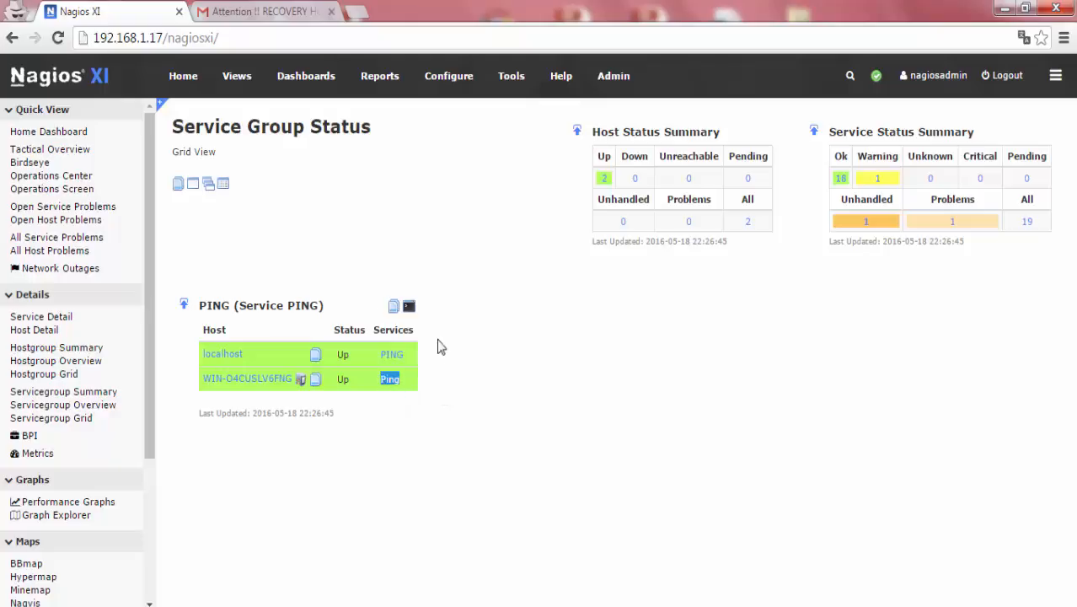
double_click(203, 308)
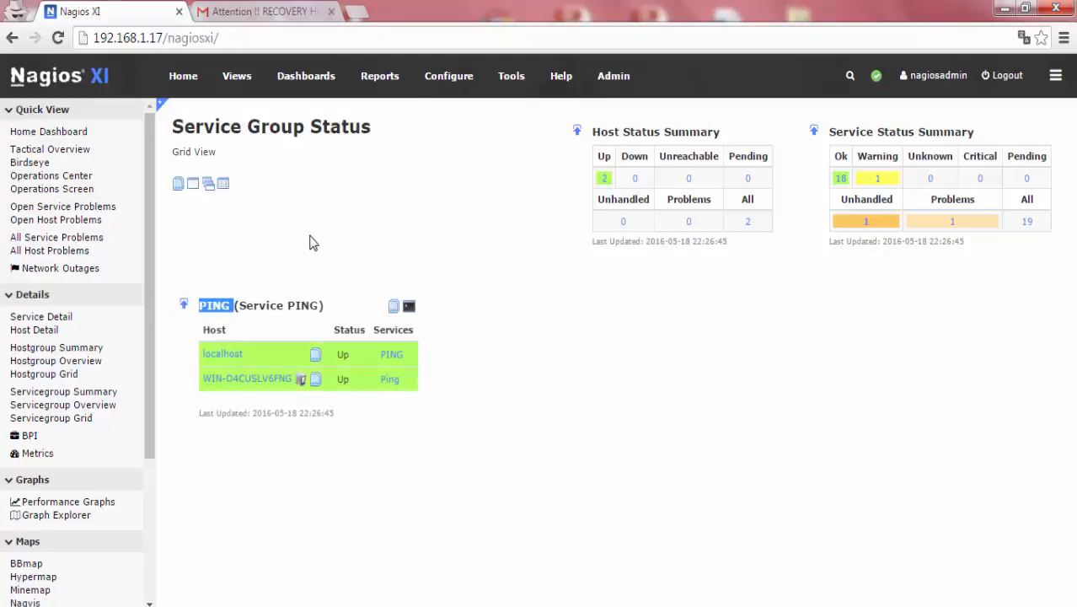
double_click(221, 311)
double_click(262, 309)
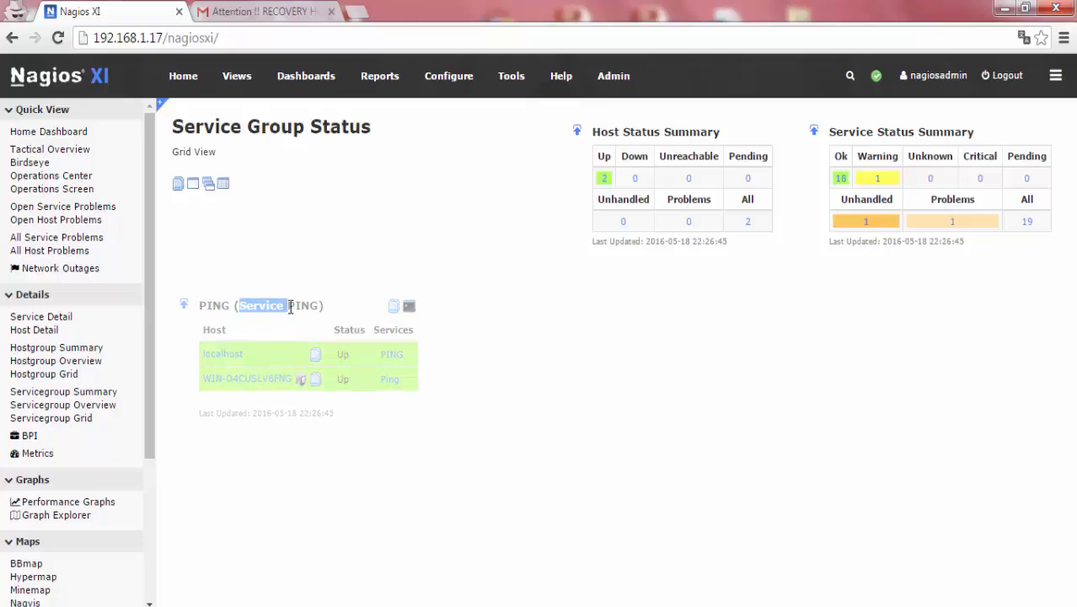
double_click(297, 307)
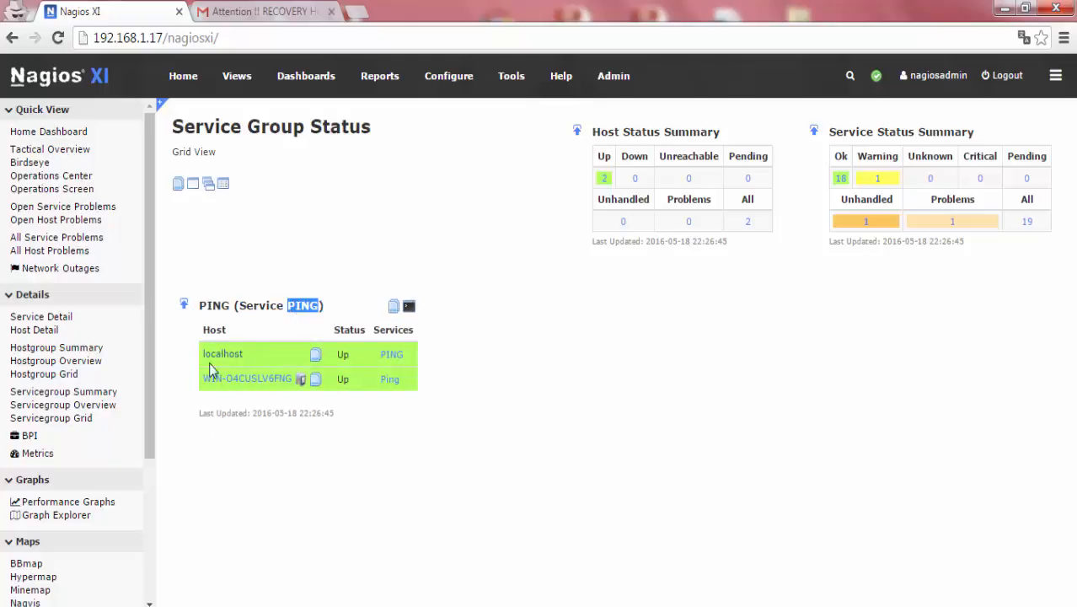
mouse_move(150, 402)
mouse_down()
mouse_move(148, 519)
mouse_move(150, 402)
mouse_up()
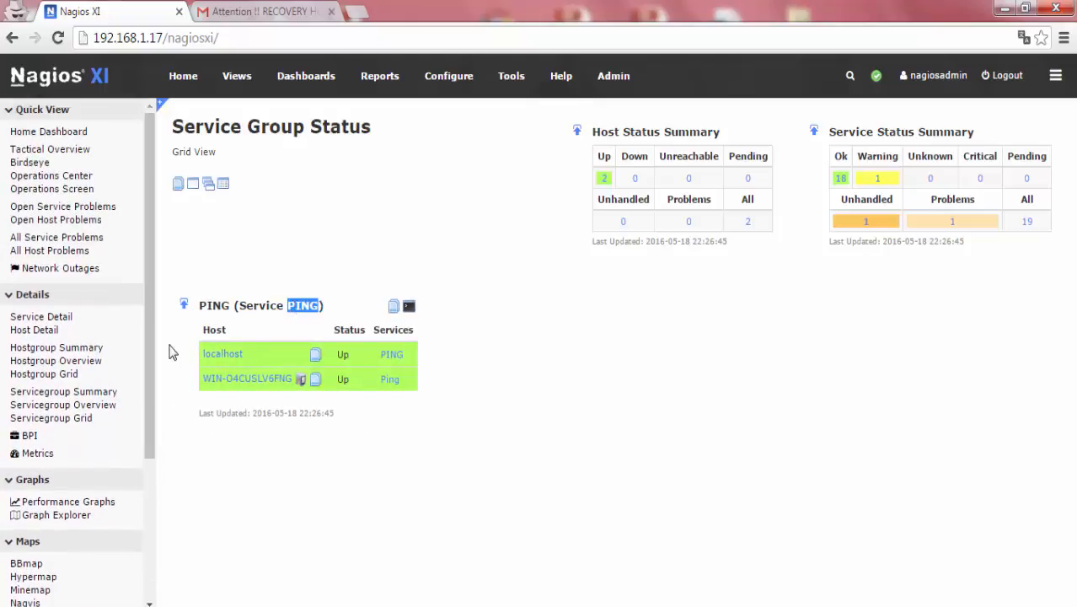